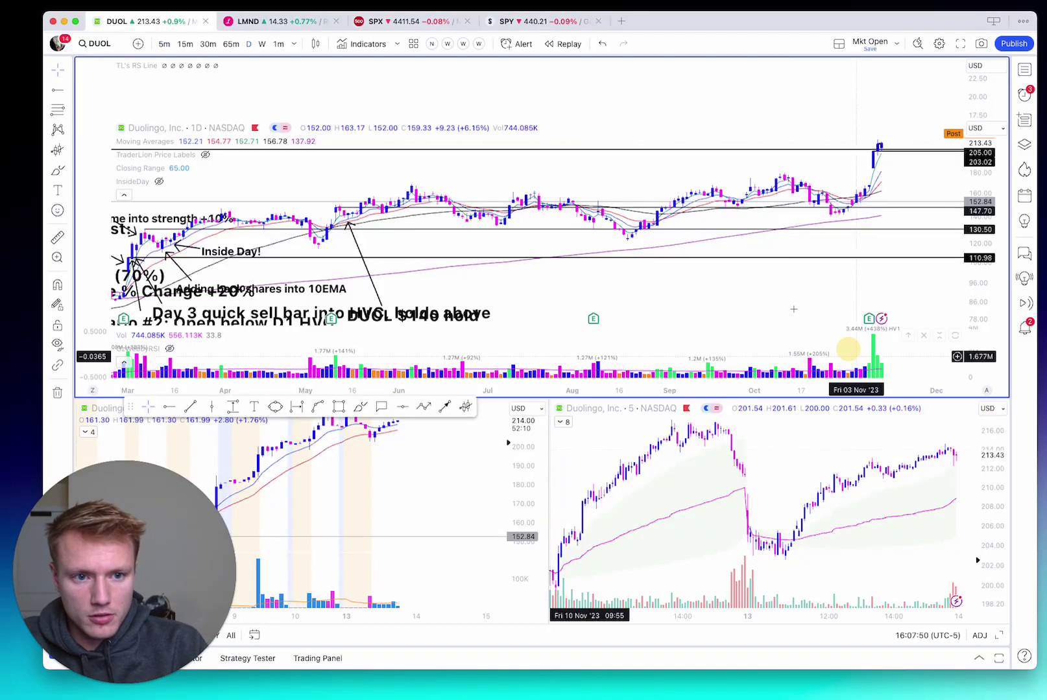
# Zoom the DUOL daily chart in on July–November, leaving empty space right of the latest candles.
pyautogui.scroll(3, 840, 350)
pyautogui.moveTo(976, 217); pyautogui.dragTo(976, 235)
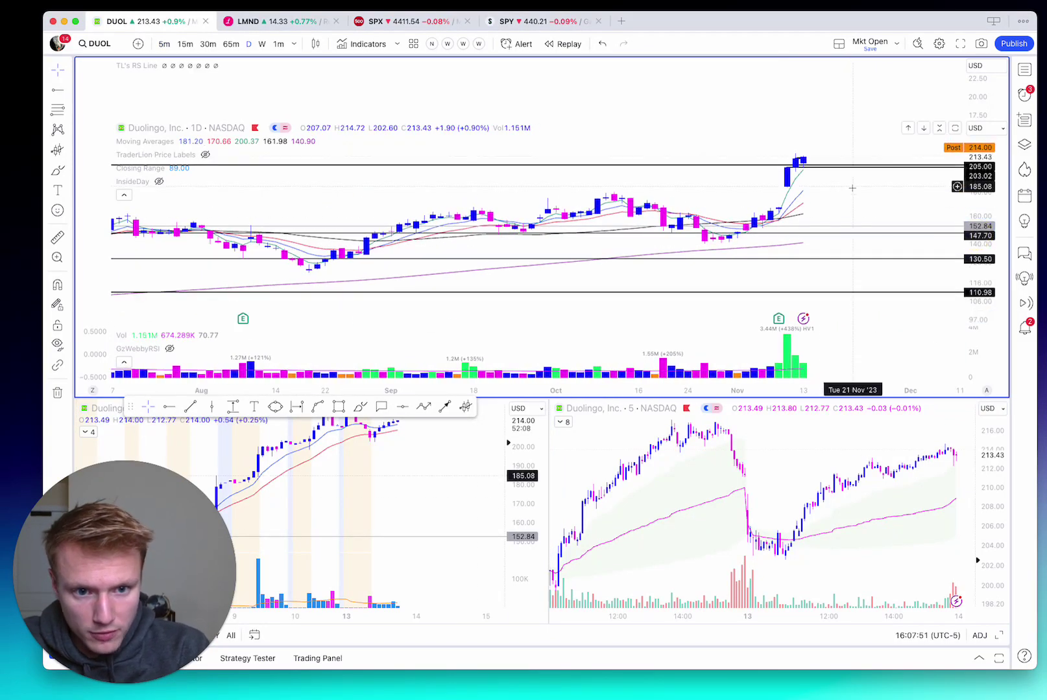
pyautogui.moveTo(849, 201); pyautogui.dragTo(820, 192)
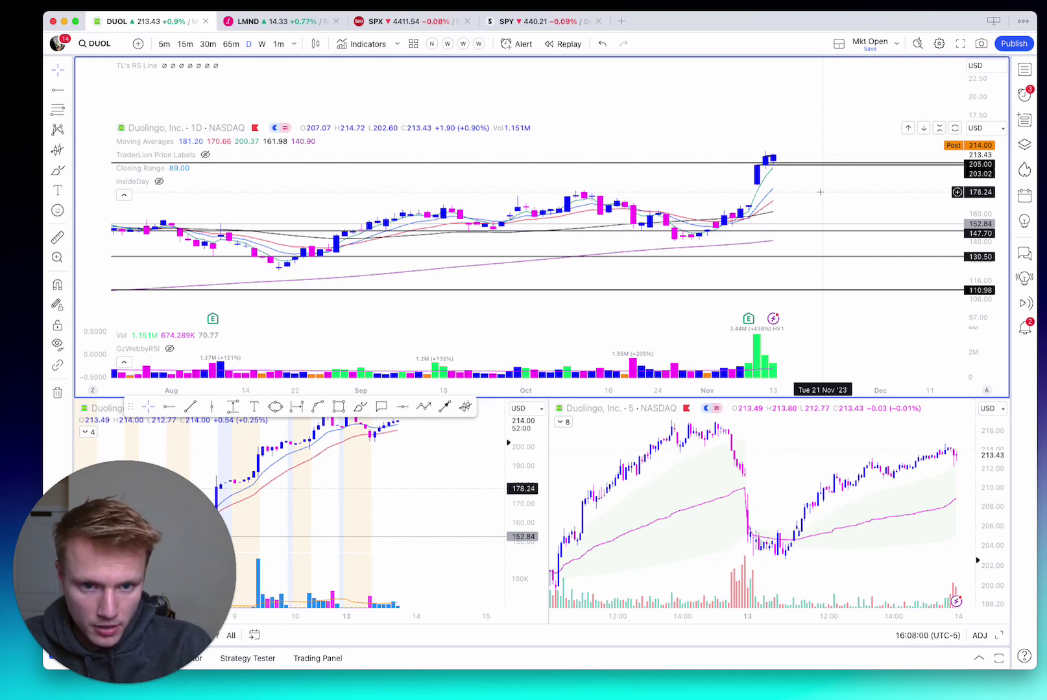
# Zoom out and pan back to show DUOL's daily history from August 2021 through late 2022.
pyautogui.scroll(3, 821, 192)
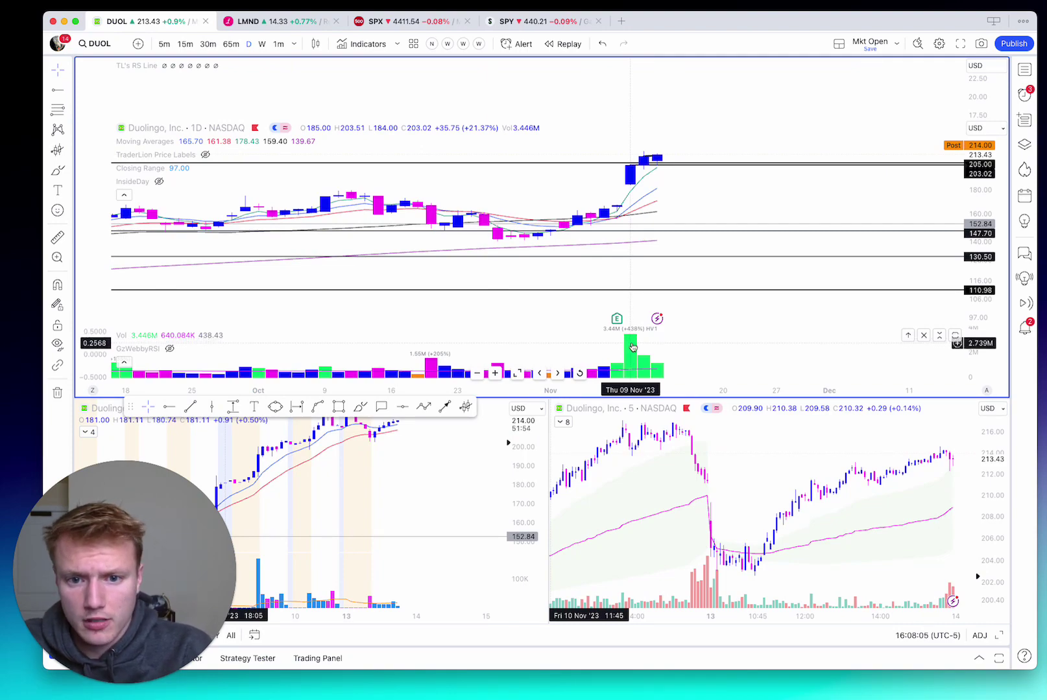
pyautogui.scroll(-5, 633, 347)
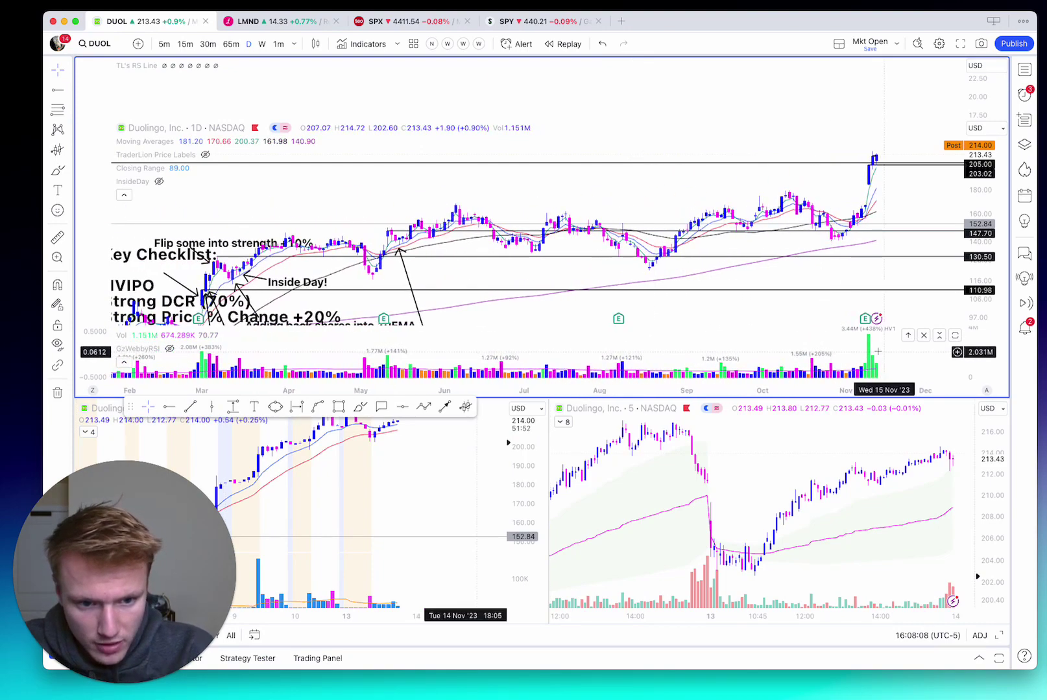
pyautogui.scroll(-2, 983, 192)
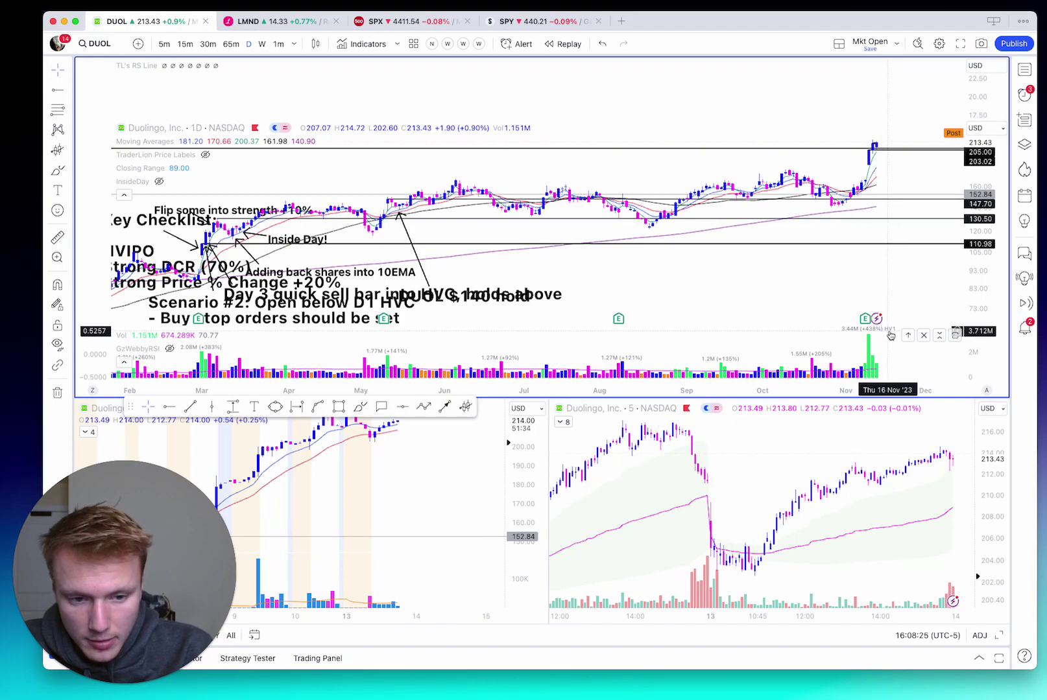
pyautogui.scroll(-3, 750, 354)
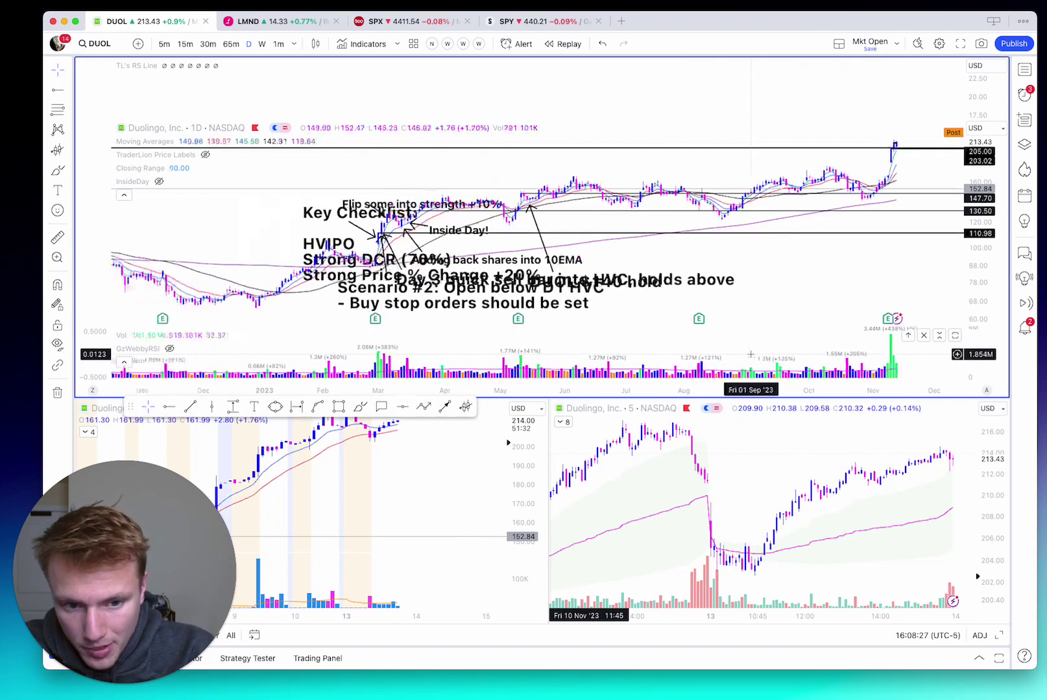
pyautogui.scroll(-2, 750, 354)
pyautogui.hscroll(-5, 497, 354)
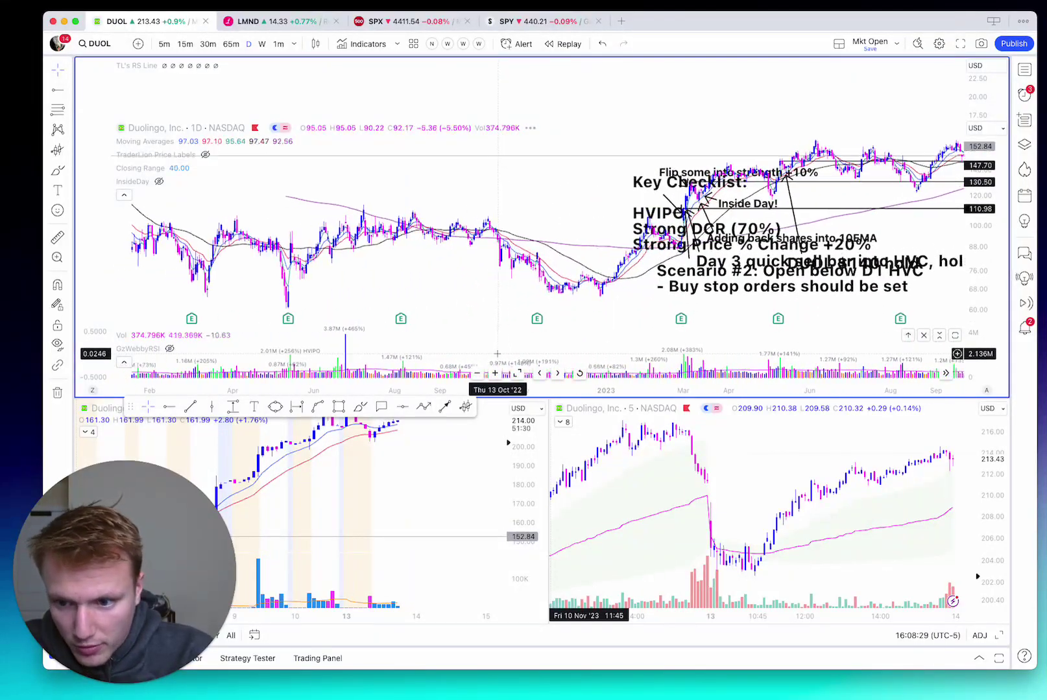
pyautogui.hscroll(-5, 496, 354)
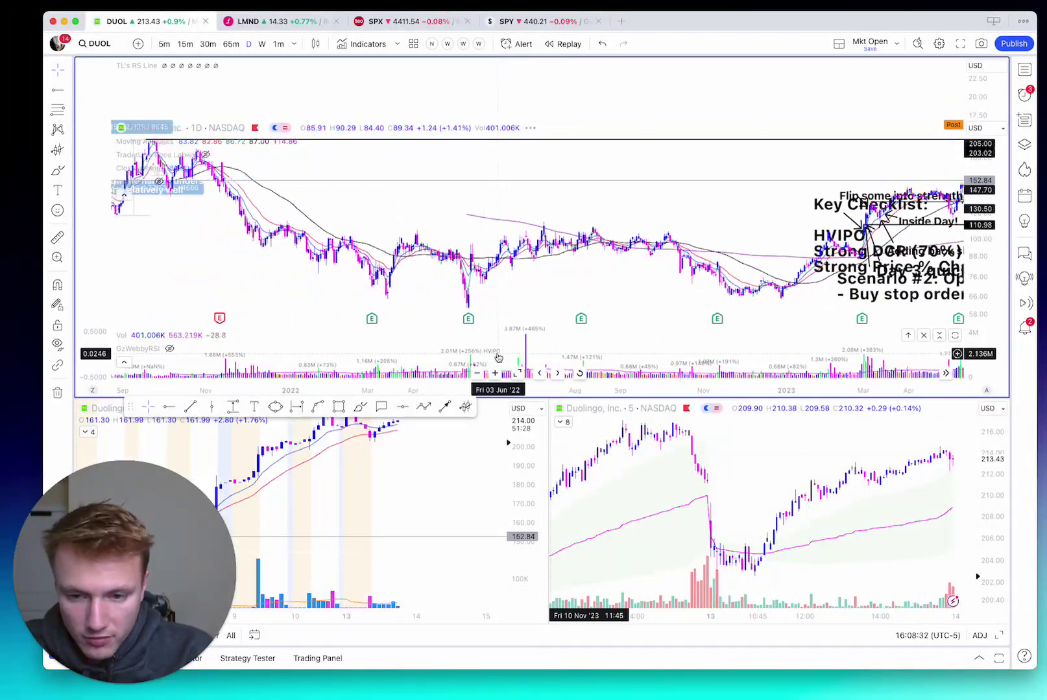
pyautogui.hscroll(-5, 526, 348)
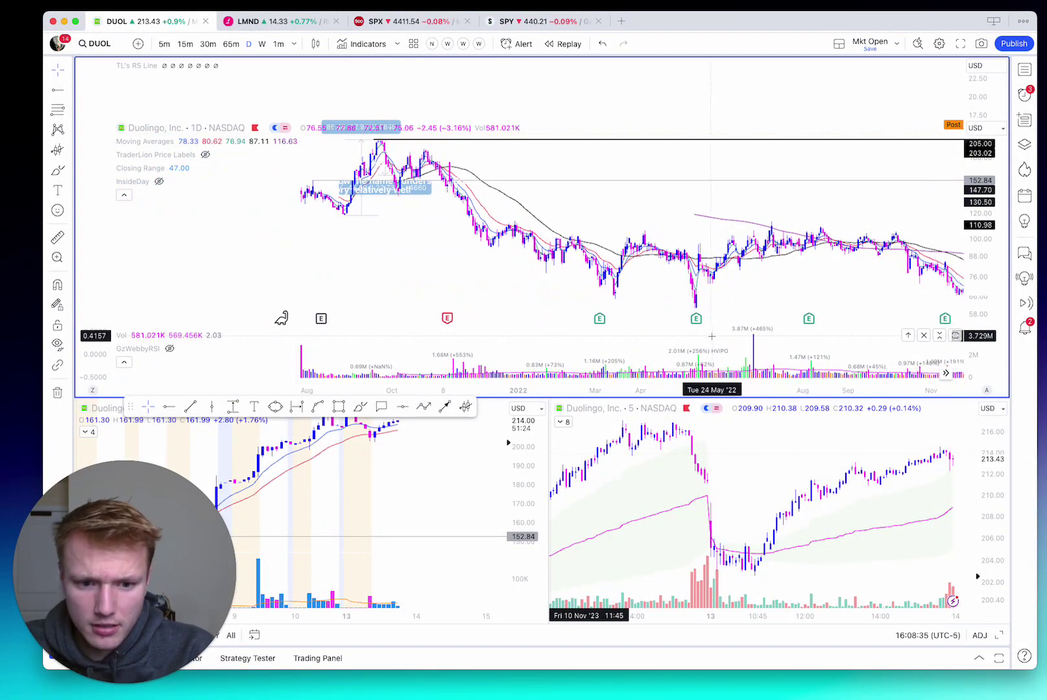
pyautogui.hscroll(3, 711, 336)
pyautogui.hscroll(2, 712, 337)
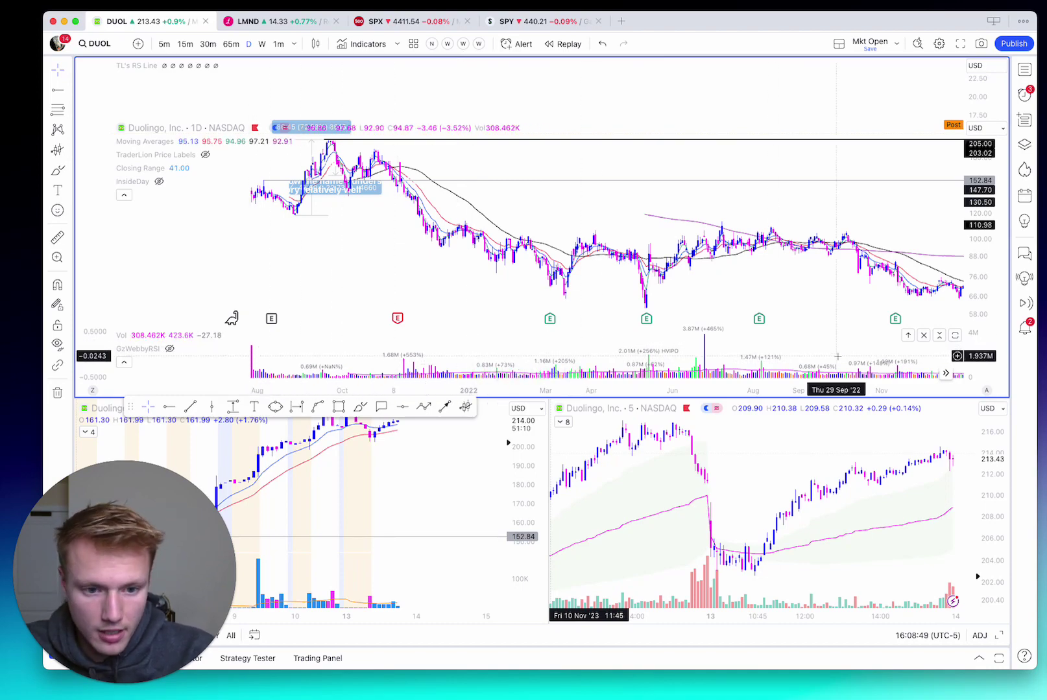
# Frame the DUOL daily chart on June–December 2023 and make its pane taller.
pyautogui.hscroll(10, 836, 358)
pyautogui.hscroll(15, 836, 356)
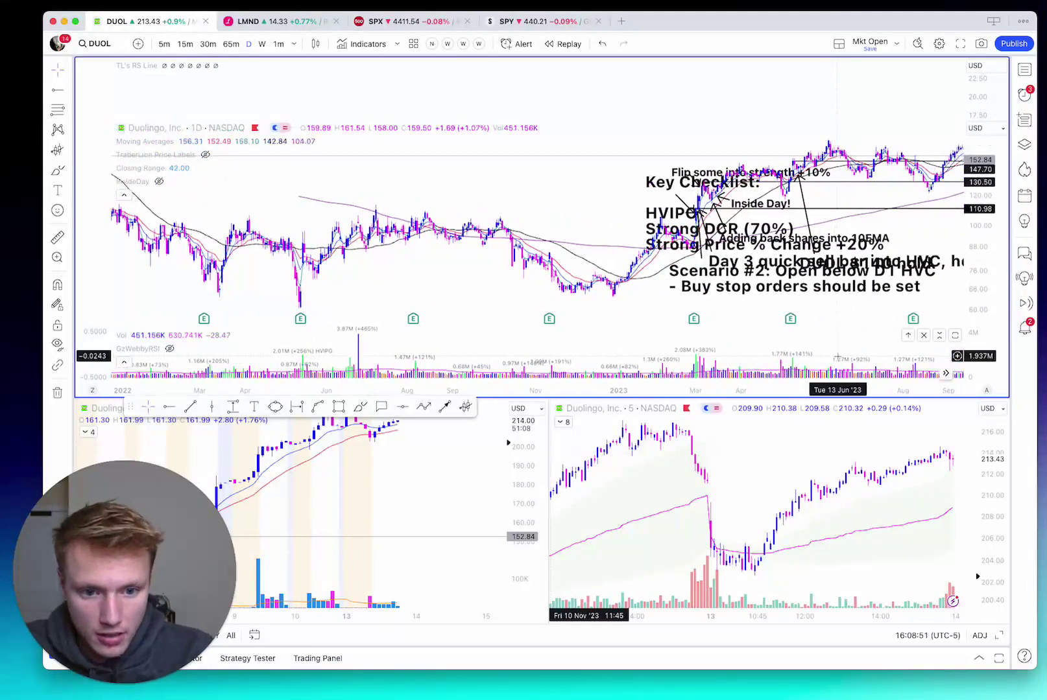
pyautogui.scroll(5, 837, 357)
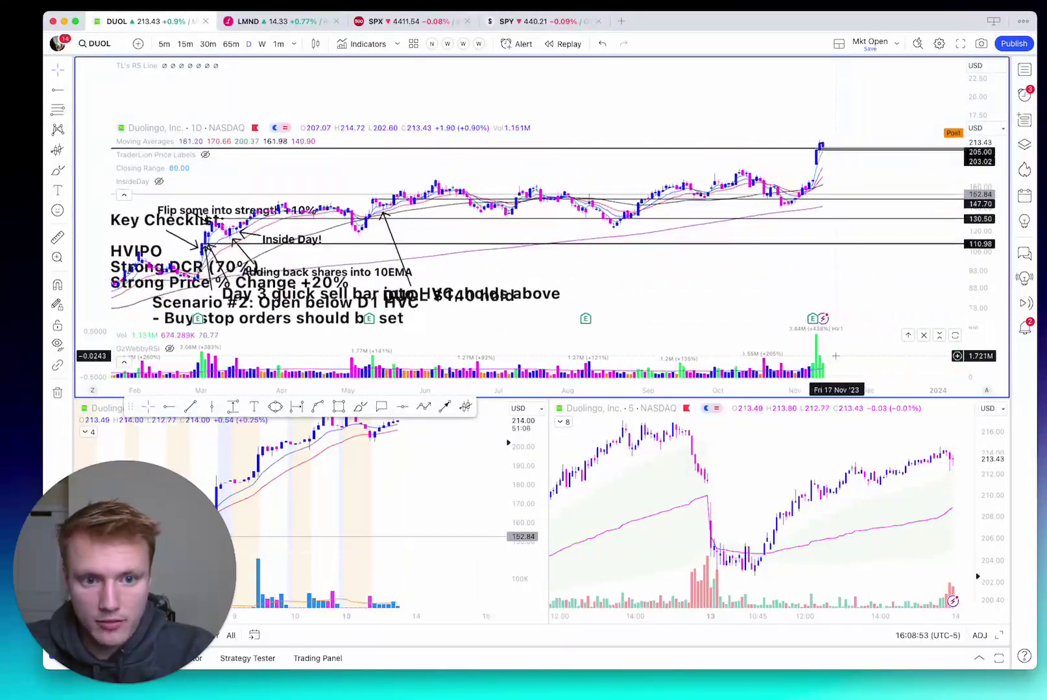
pyautogui.scroll(-3, 816, 321)
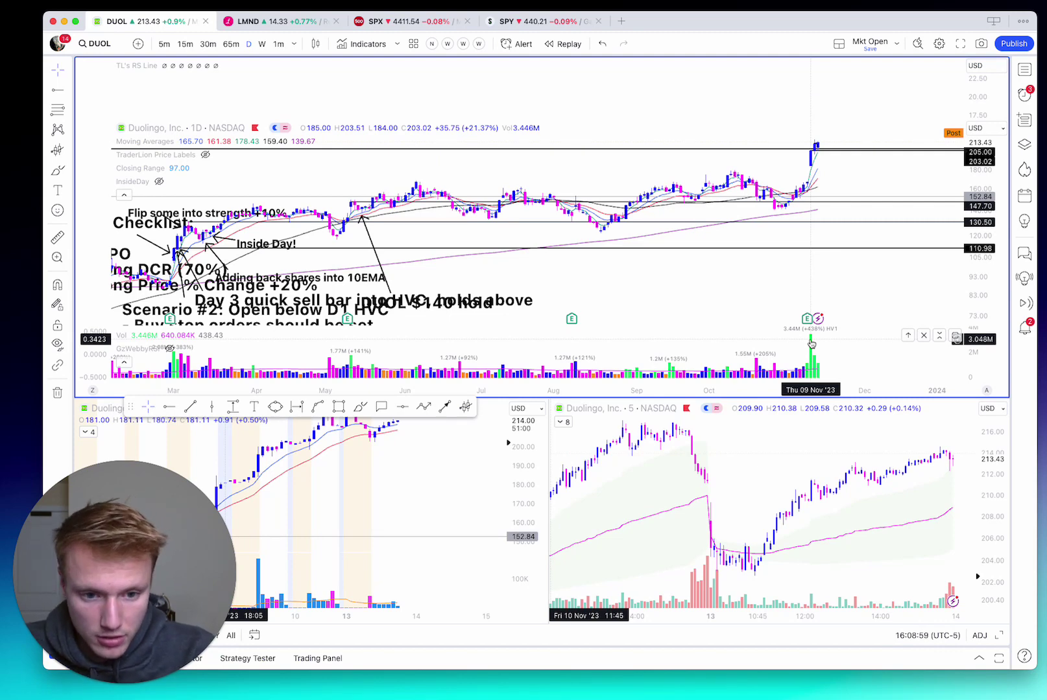
pyautogui.scroll(5, 811, 344)
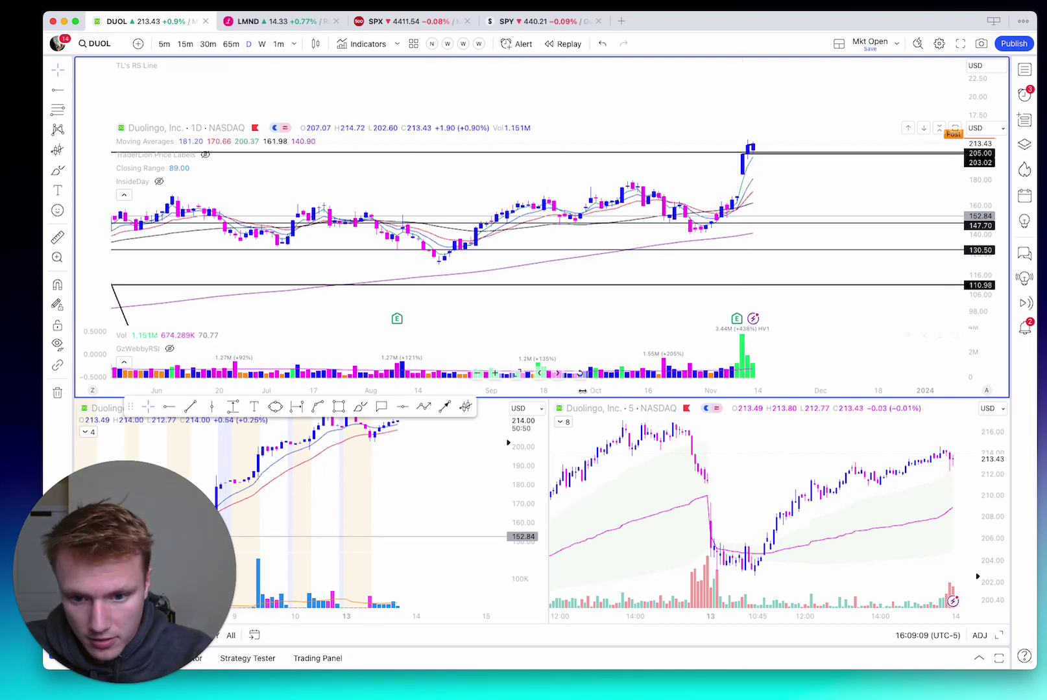
pyautogui.moveTo(579, 398); pyautogui.dragTo(580, 467)
pyautogui.scroll(-1, 766, 263)
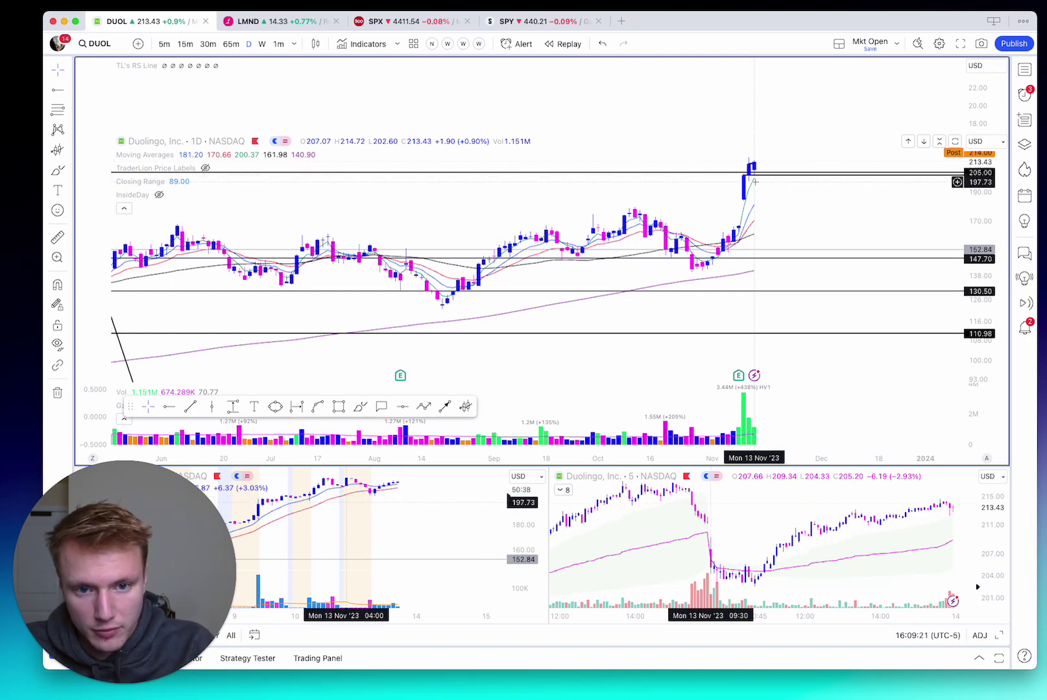
pyautogui.hscroll(-5, 791, 533)
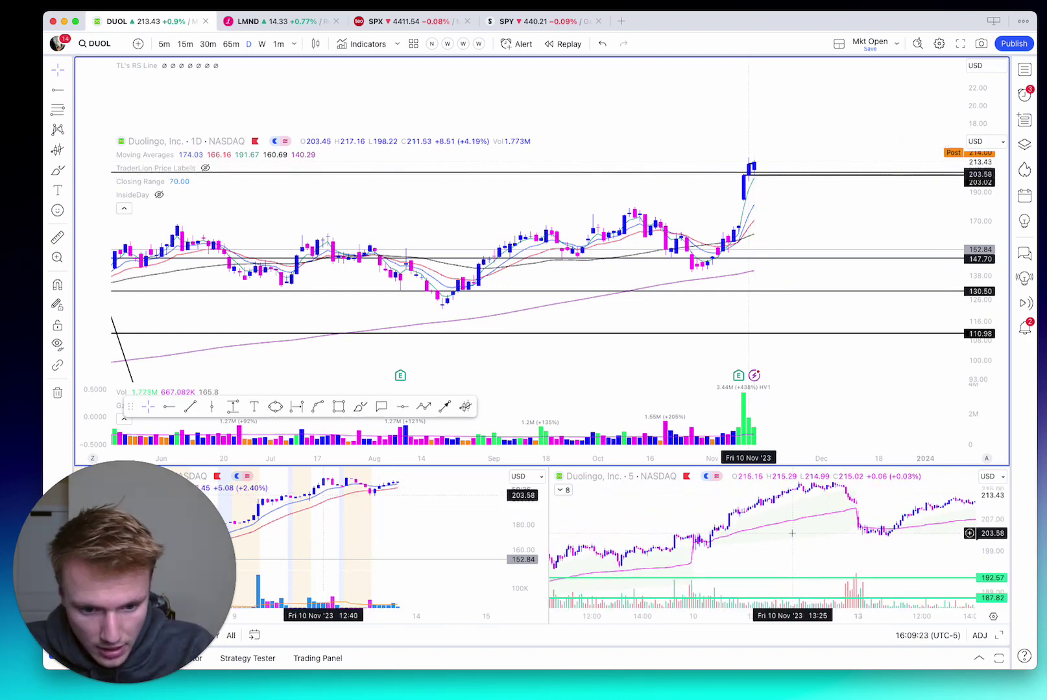
pyautogui.click(189, 408)
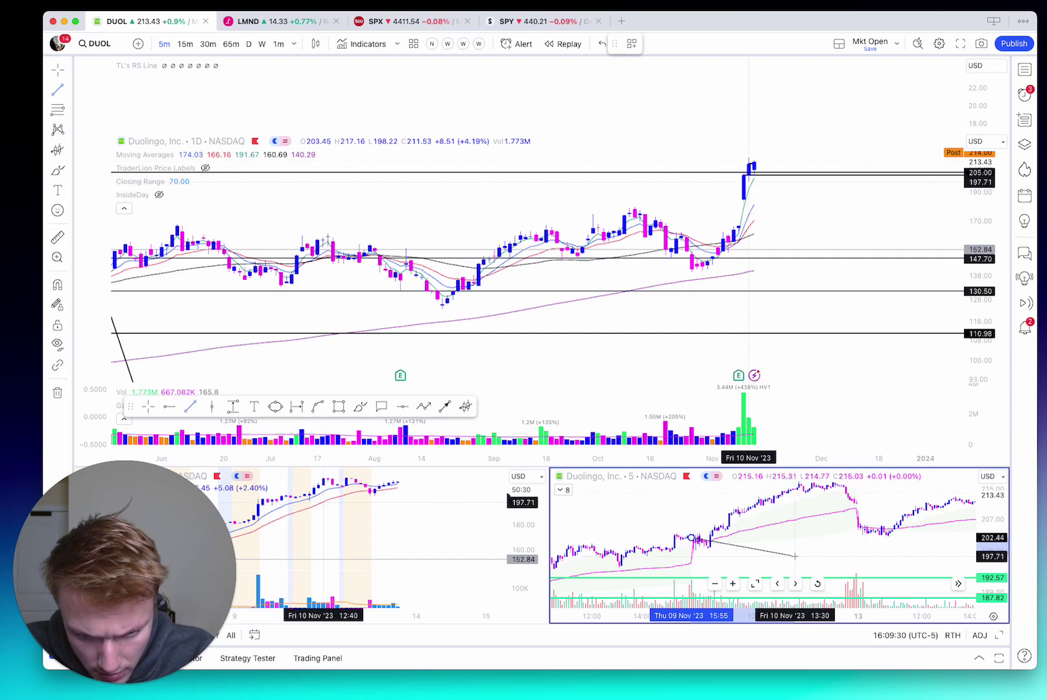
pyautogui.click(717, 537)
pyautogui.click(911, 537)
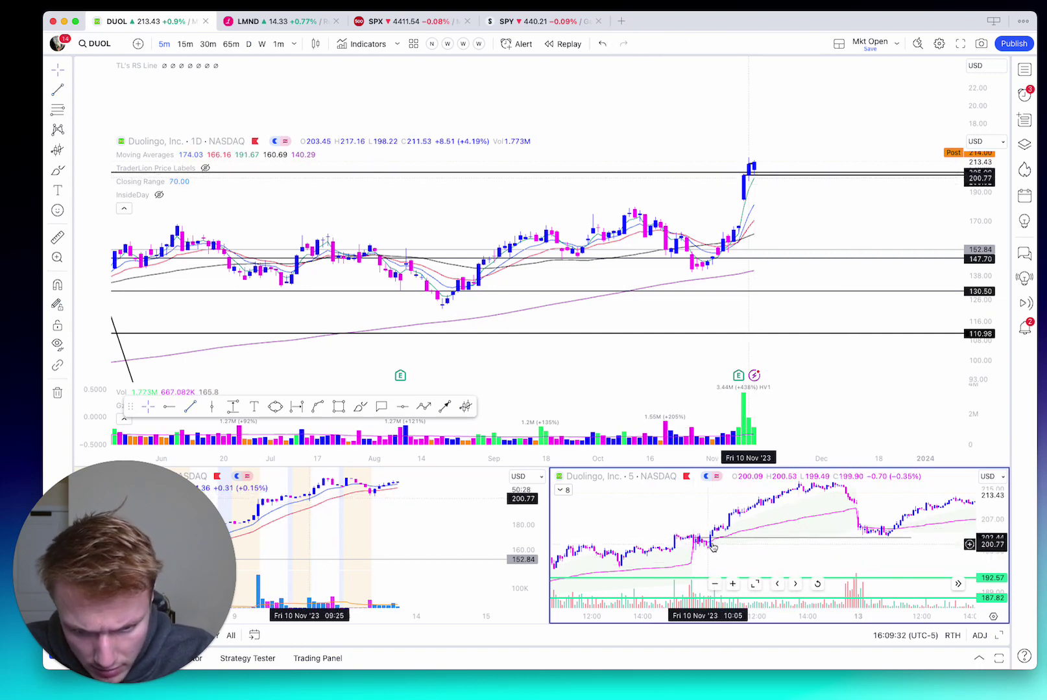
pyautogui.moveTo(693, 539); pyautogui.dragTo(692, 539)
pyautogui.moveTo(911, 538); pyautogui.dragTo(883, 548)
pyautogui.scroll(5, 876, 546)
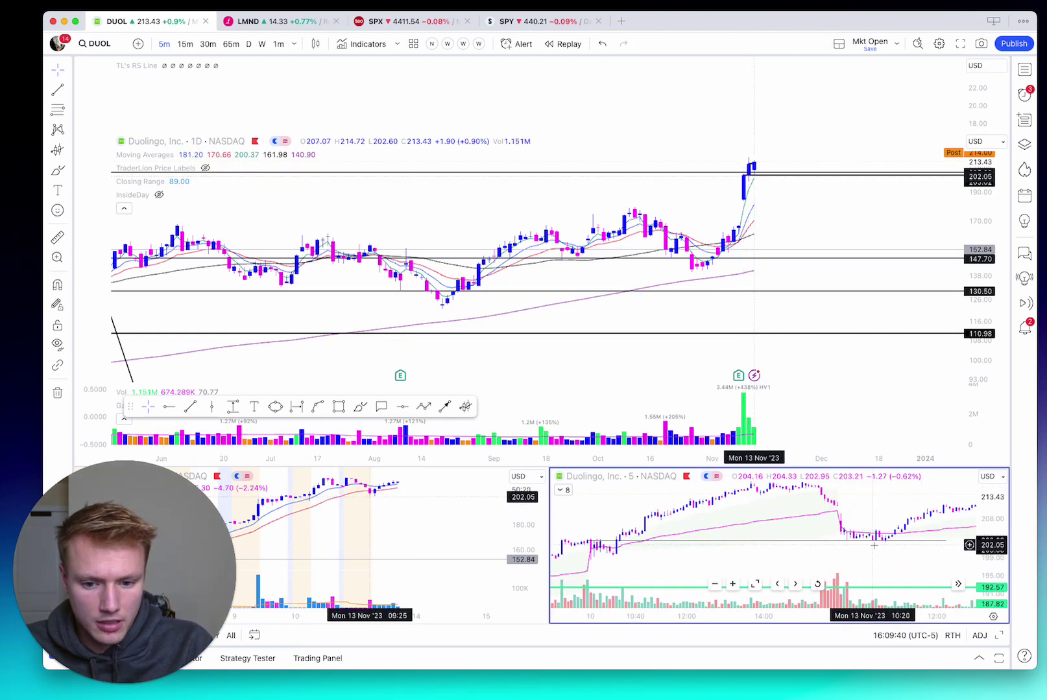
pyautogui.moveTo(873, 545); pyautogui.dragTo(844, 540)
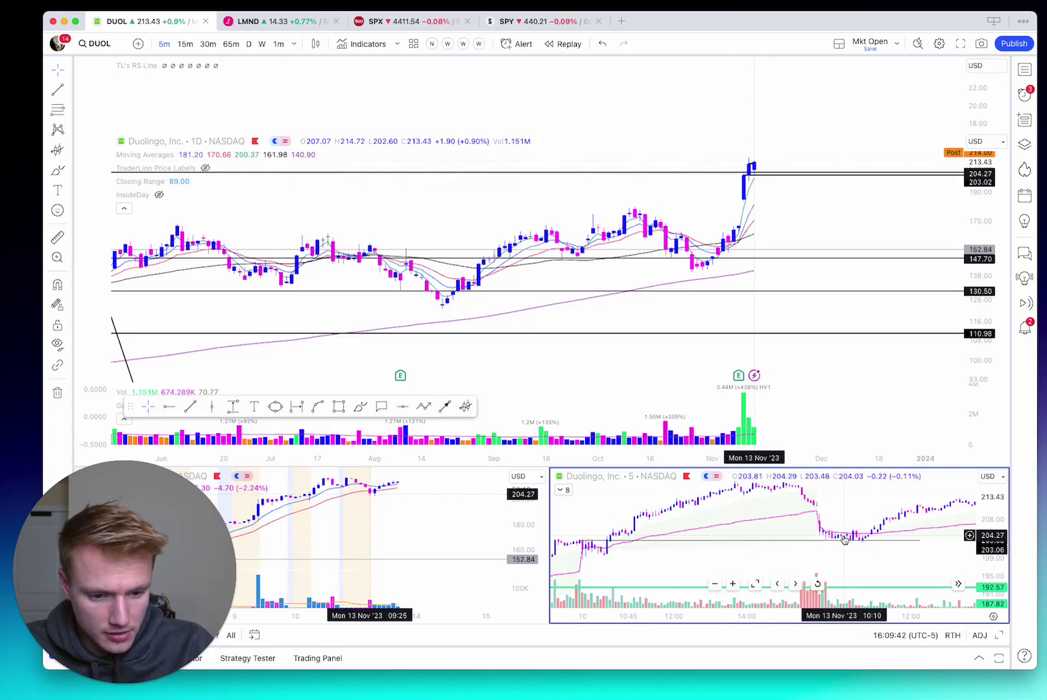
pyautogui.scroll(-2, 844, 540)
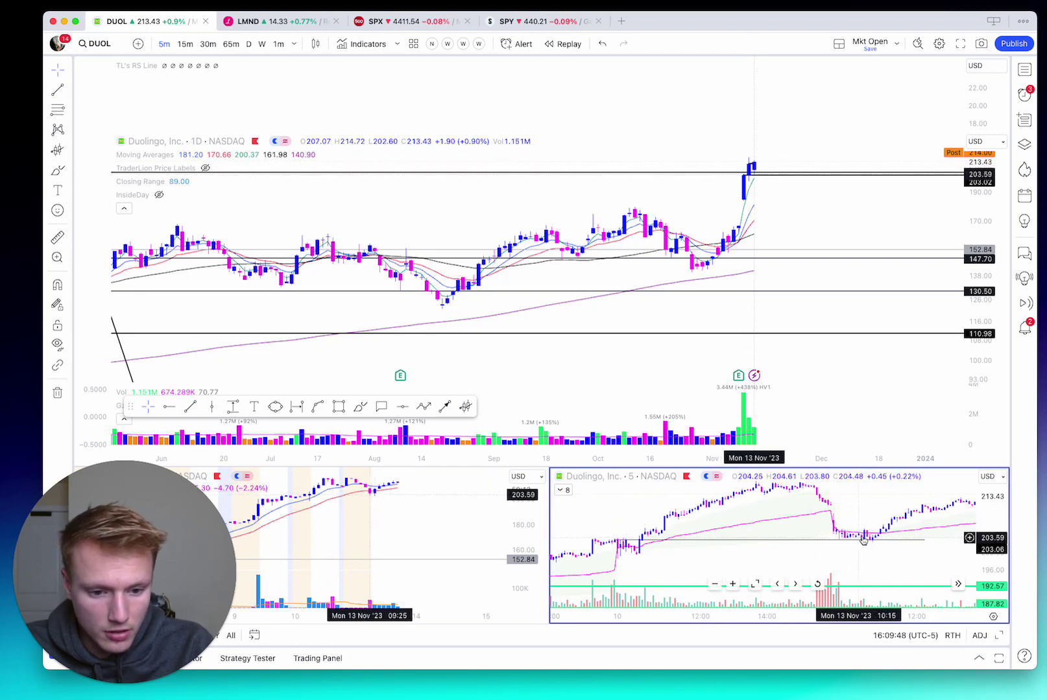
pyautogui.moveTo(865, 539); pyautogui.dragTo(870, 545)
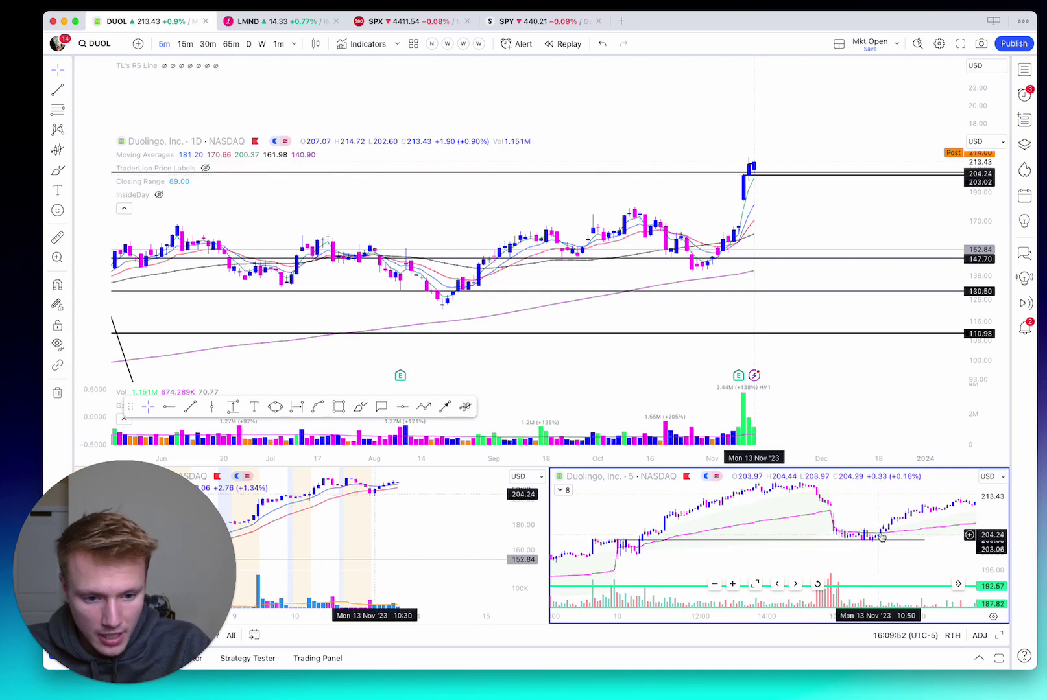
pyautogui.hscroll(5, 891, 523)
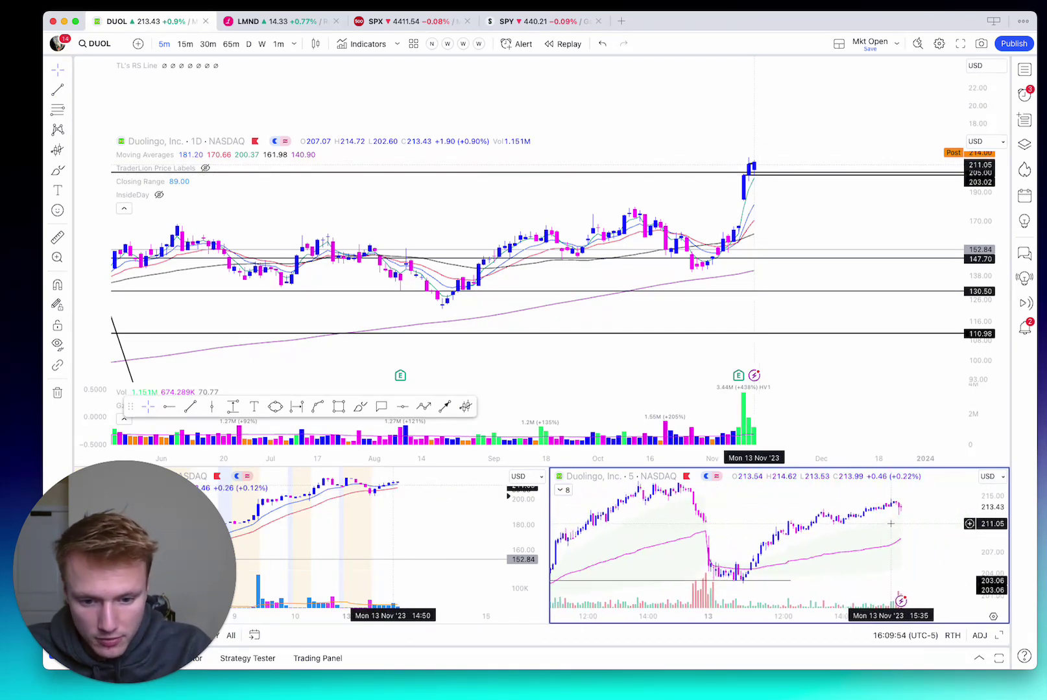
pyautogui.hscroll(-2, 891, 524)
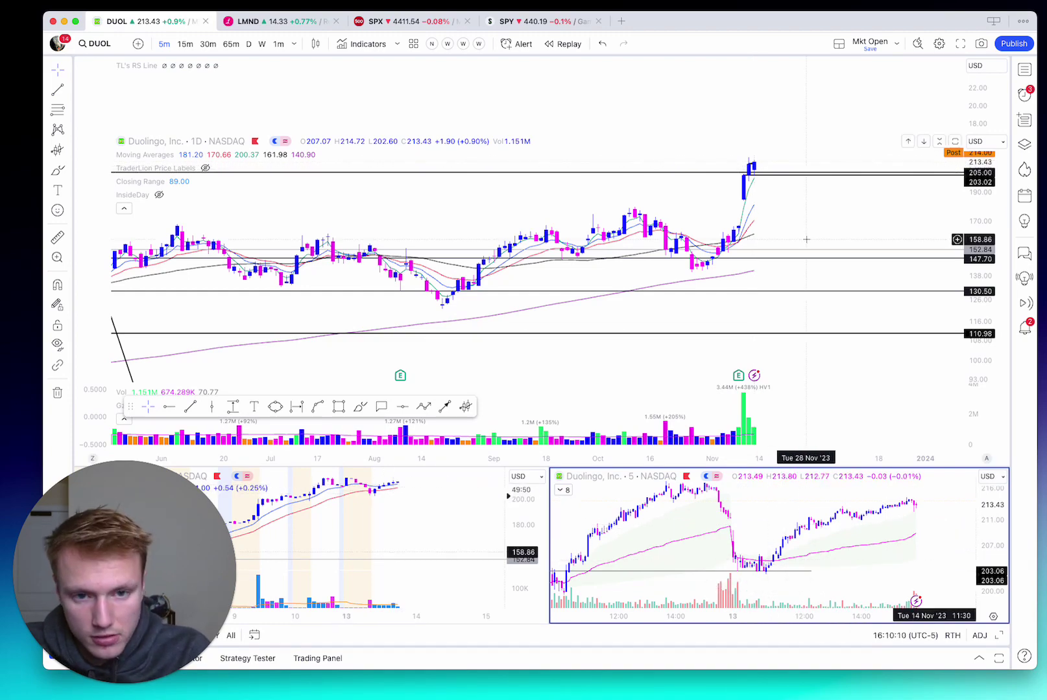
# Zoom out DUOL's daily chart and apply saved indicator layouts until the weekly 1W layout loads.
pyautogui.scroll(-5, 804, 237)
pyautogui.scroll(-3, 804, 237)
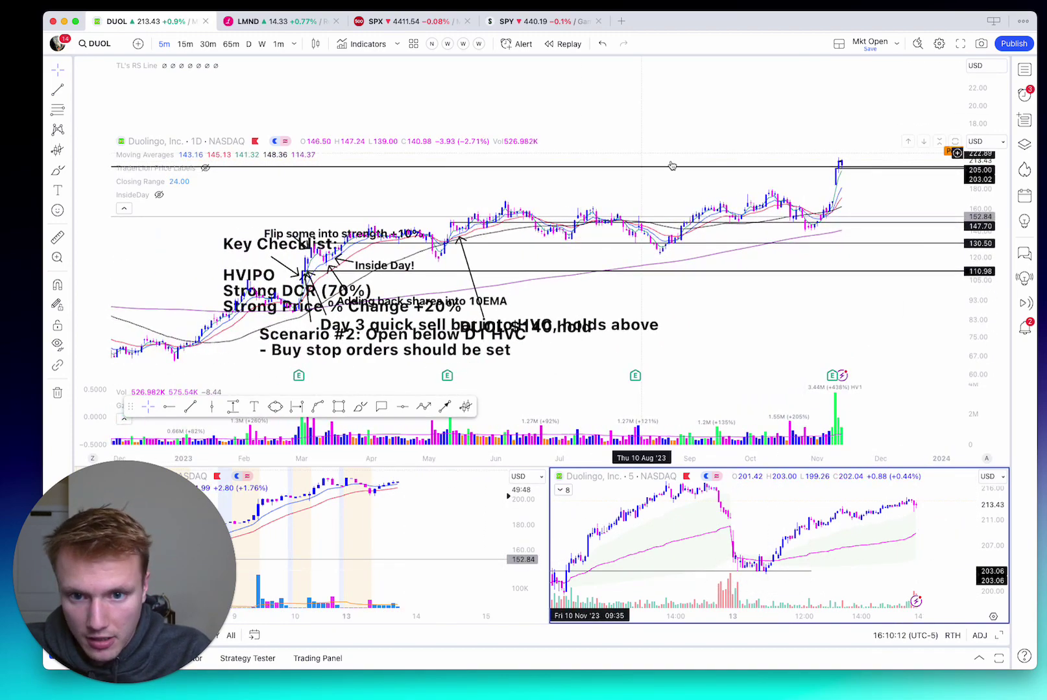
pyautogui.click(694, 183)
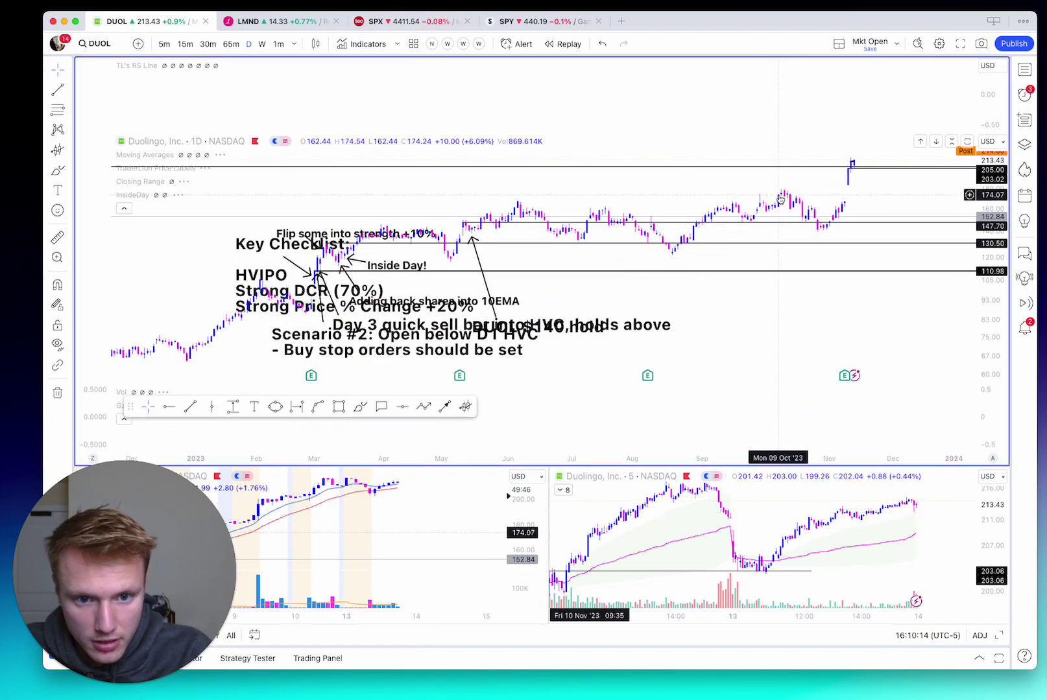
pyautogui.scroll(-5, 408, 76)
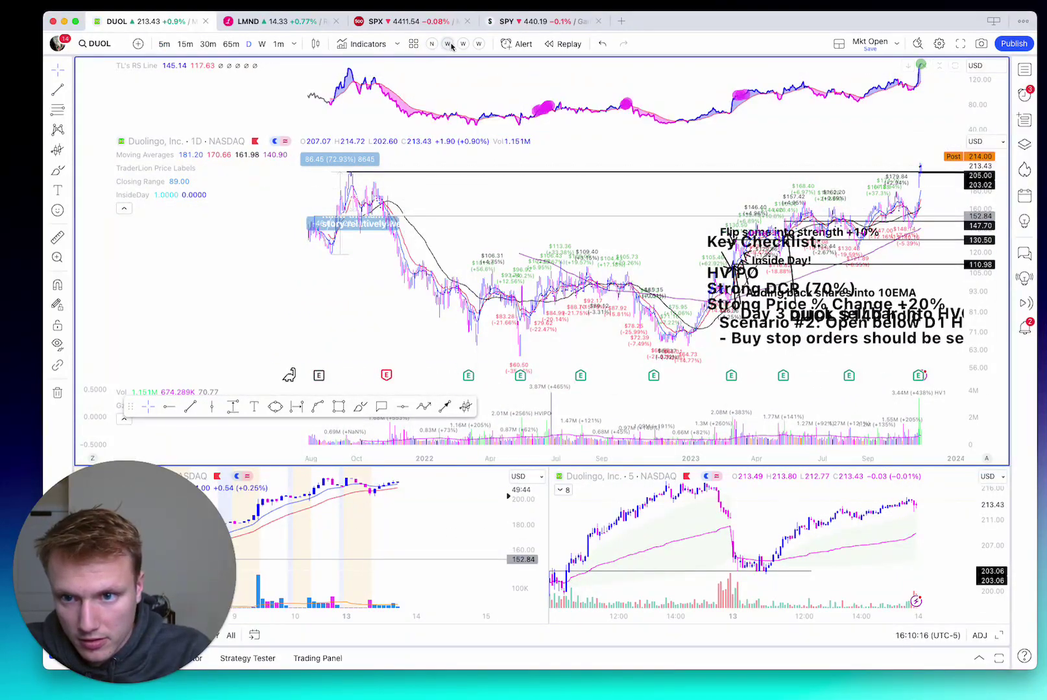
pyautogui.click(446, 43)
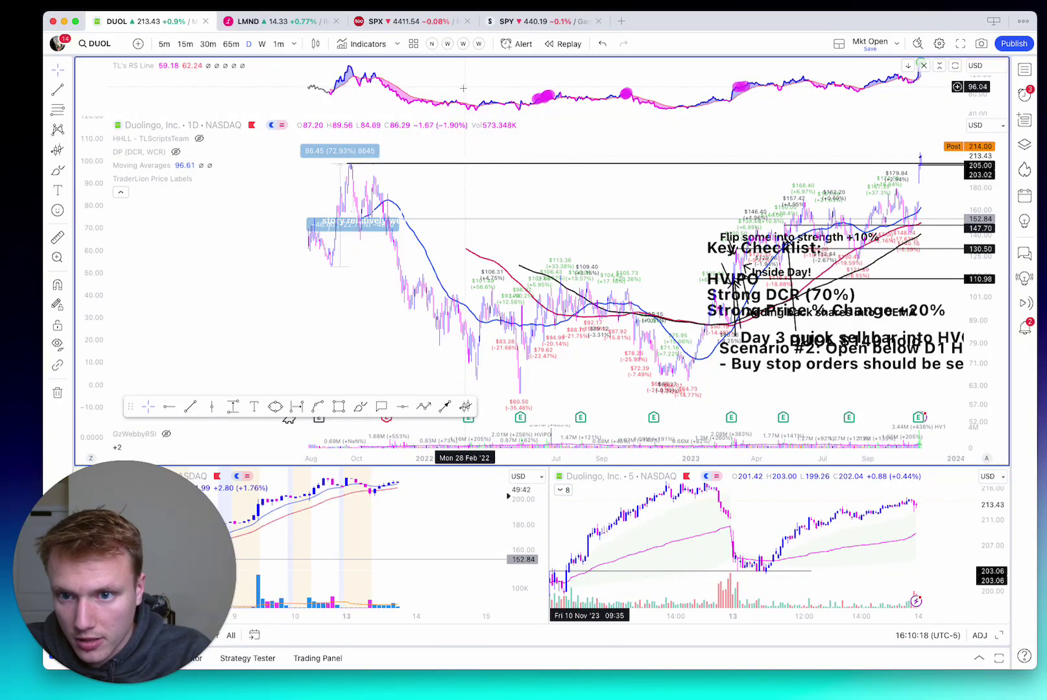
pyautogui.click(461, 44)
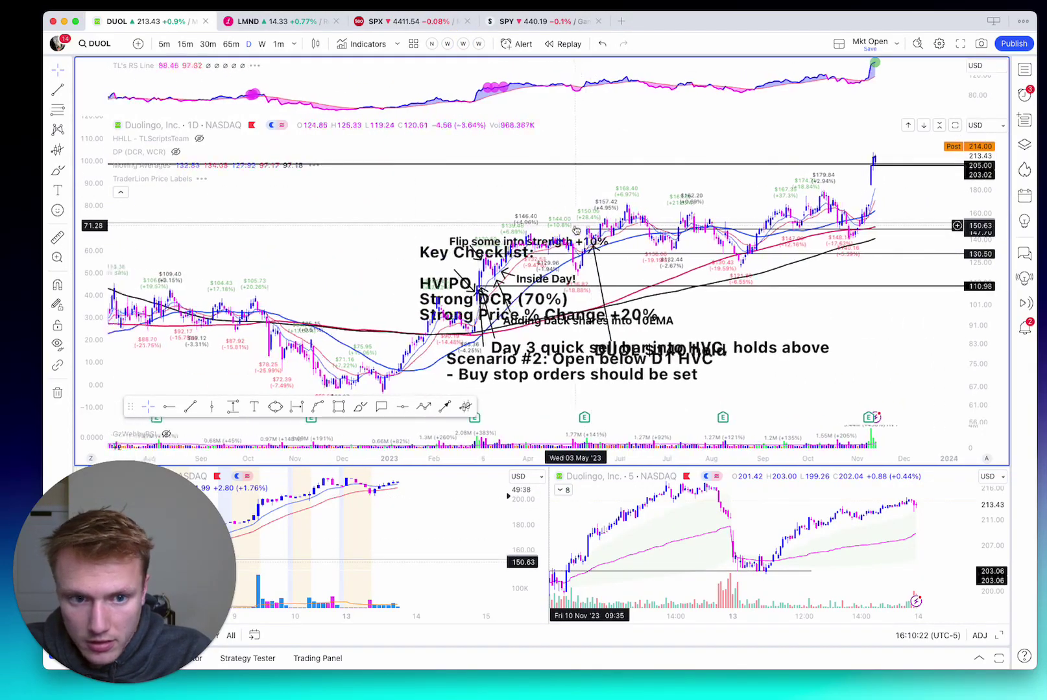
pyautogui.click(478, 43)
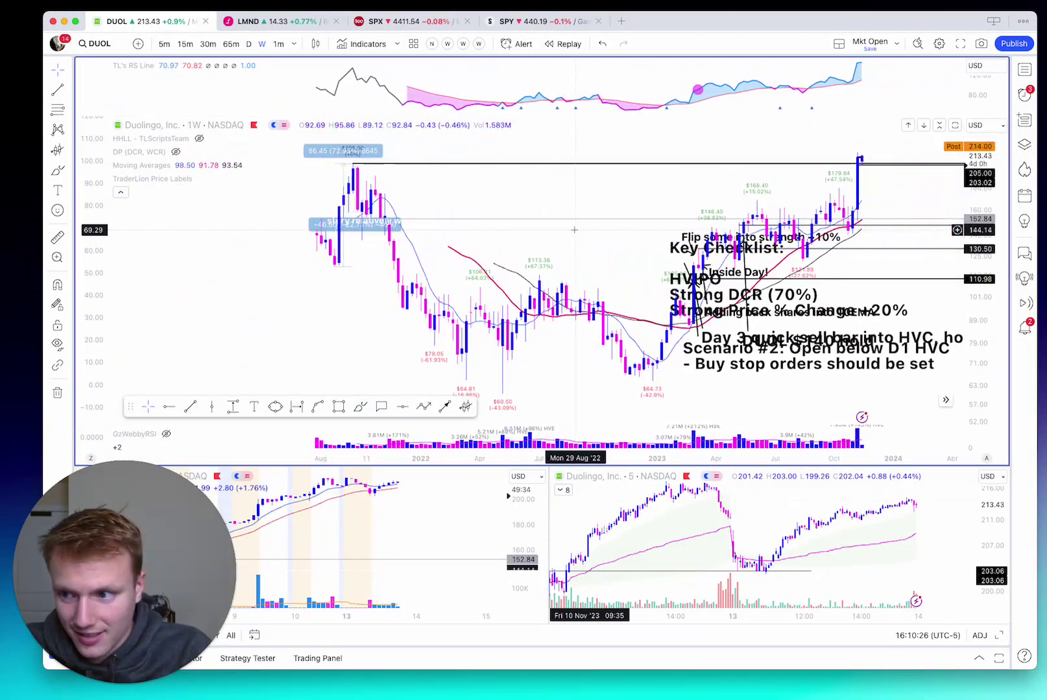
pyautogui.scroll(4, 574, 229)
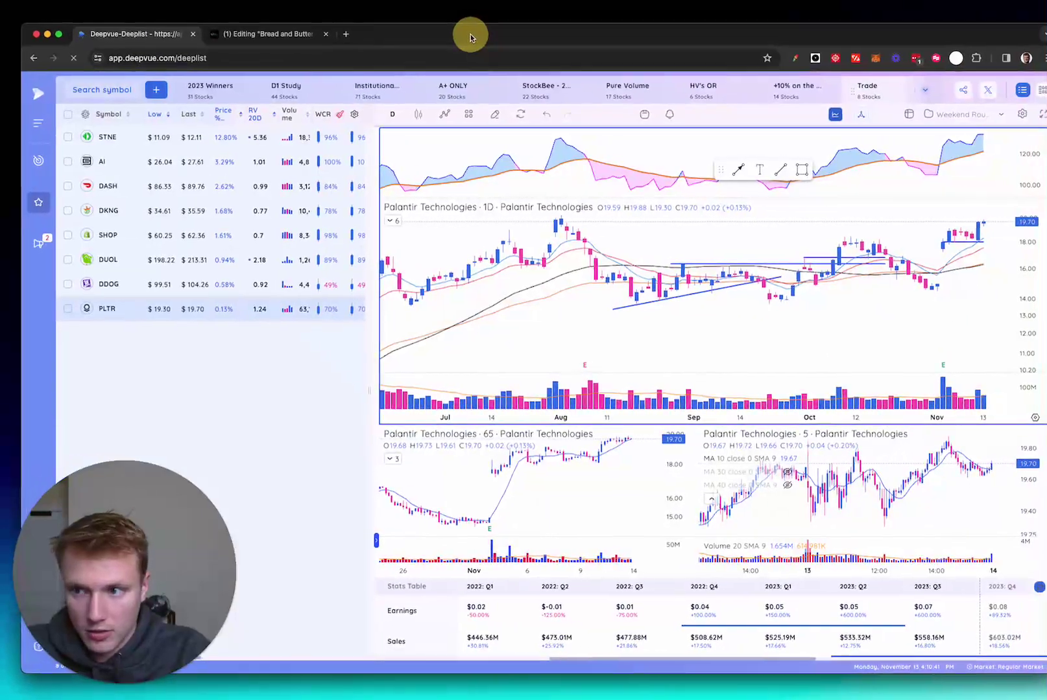
# Narrow the browser window and review StoneCo (STNE) charts, zooming the daily chart.
pyautogui.moveTo(999, 678); pyautogui.dragTo(1009, 672)
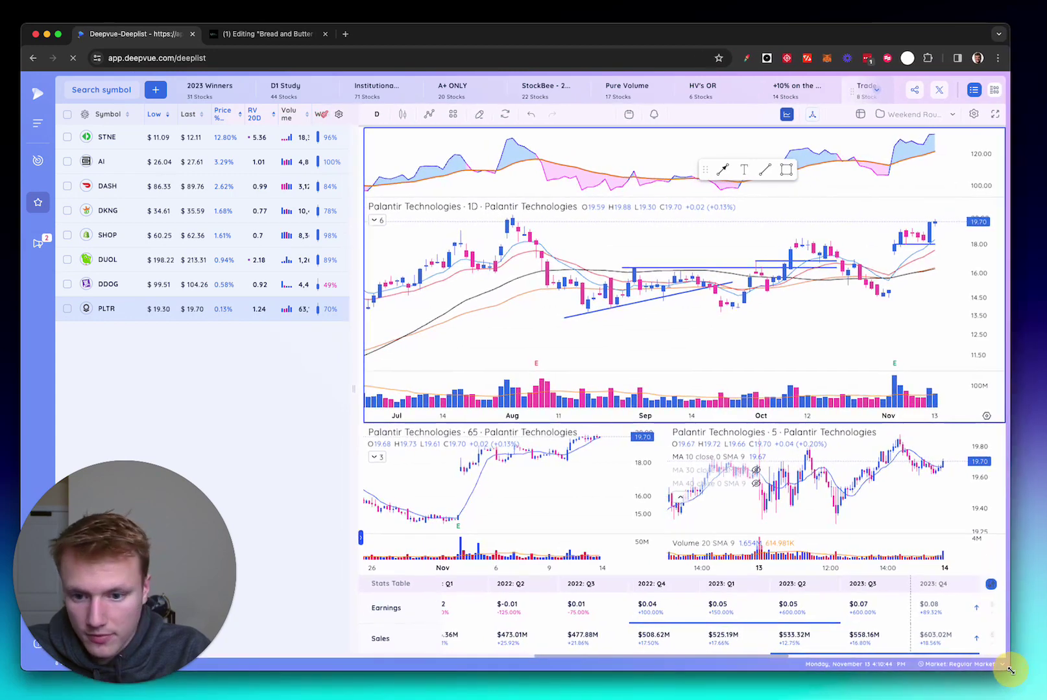
pyautogui.click(117, 141)
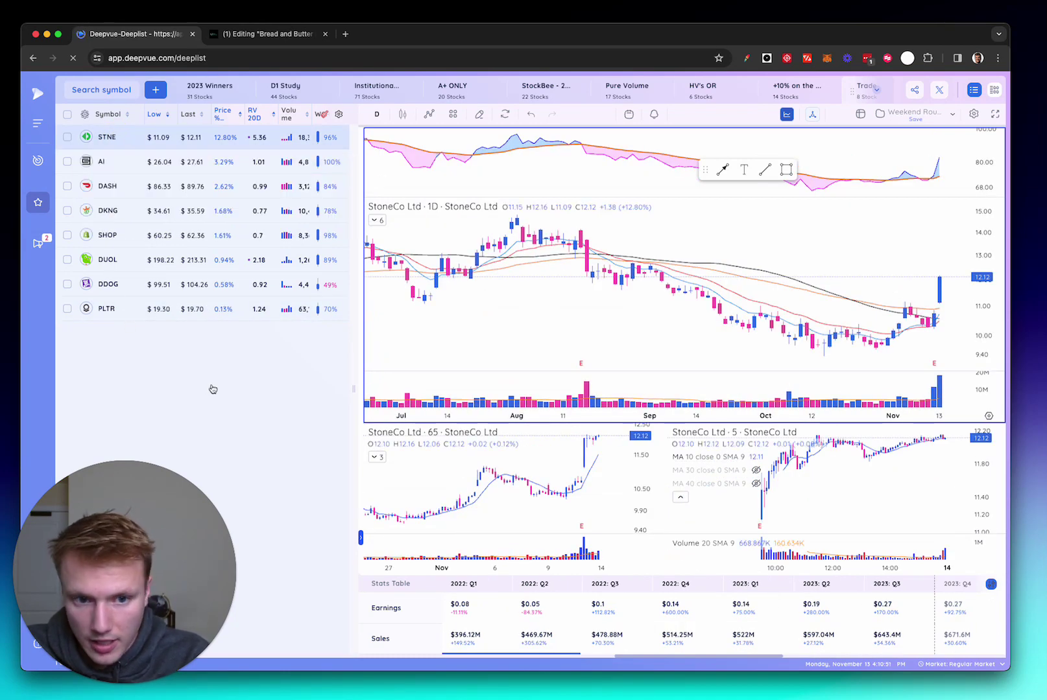
pyautogui.scroll(-3, 794, 280)
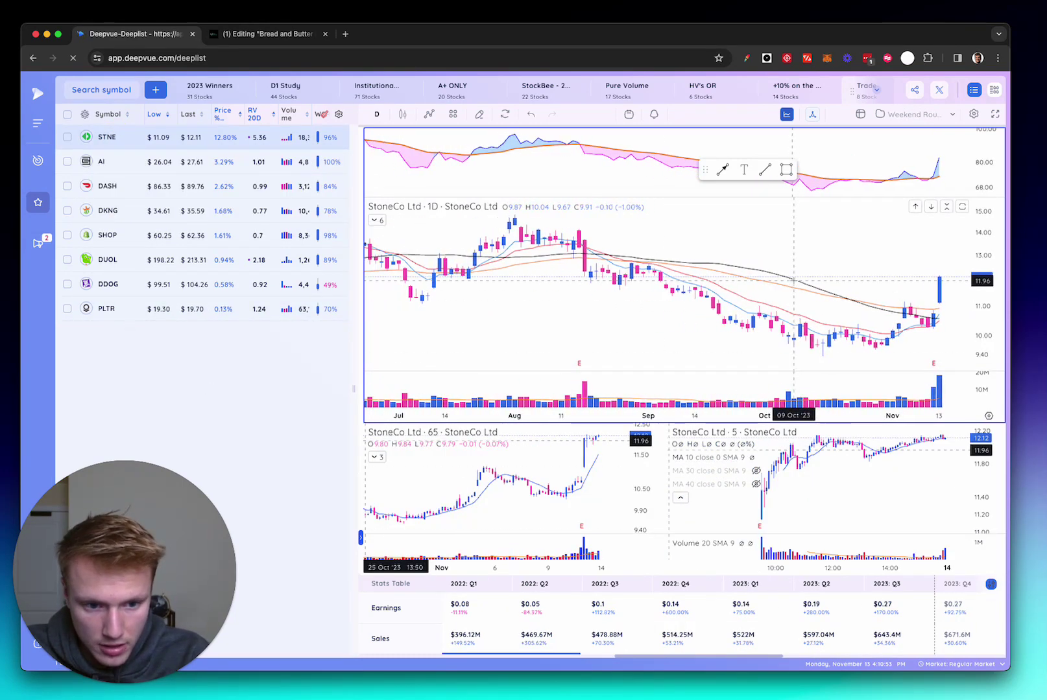
pyautogui.scroll(-5, 794, 280)
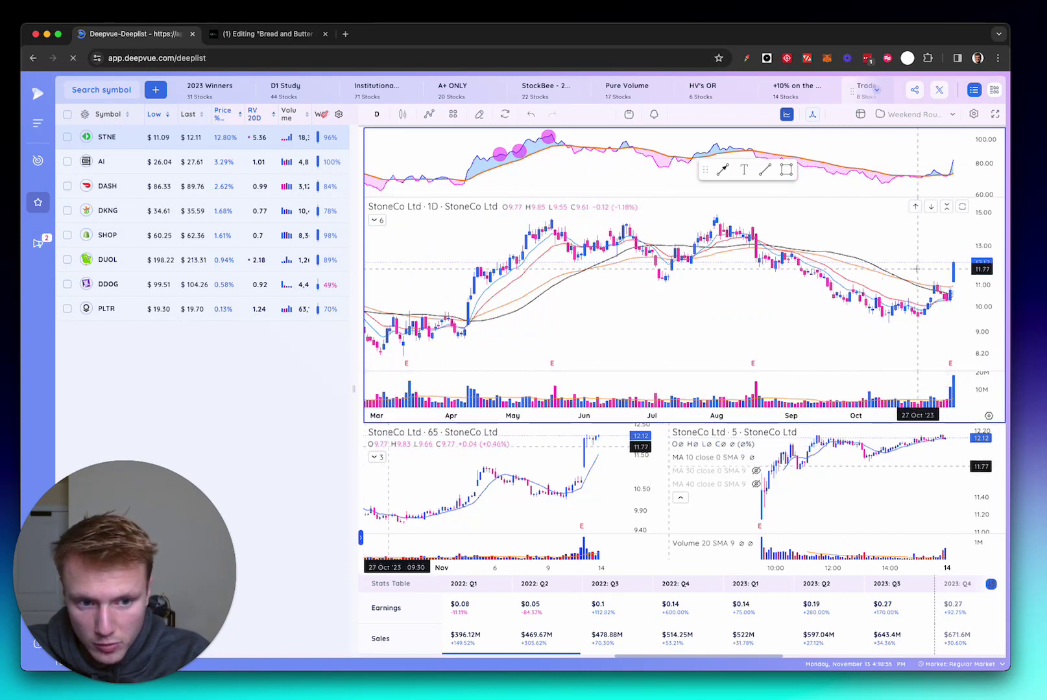
pyautogui.scroll(5, 917, 268)
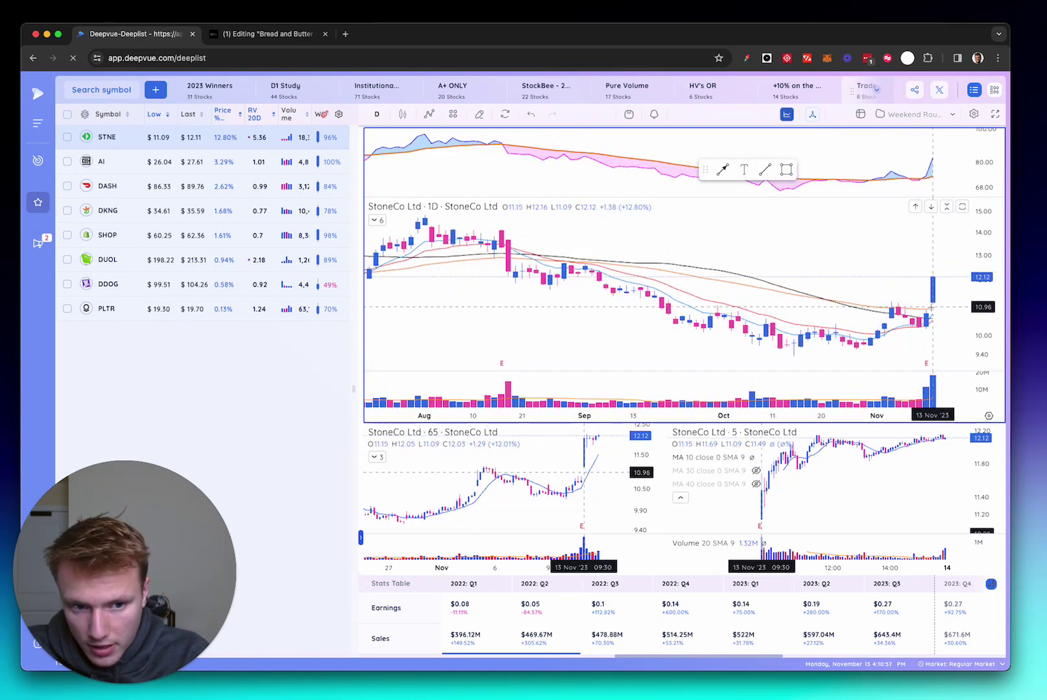
# Review C3.ai (AI) charts, then bring up DoorDash (DASH).
pyautogui.click(108, 163)
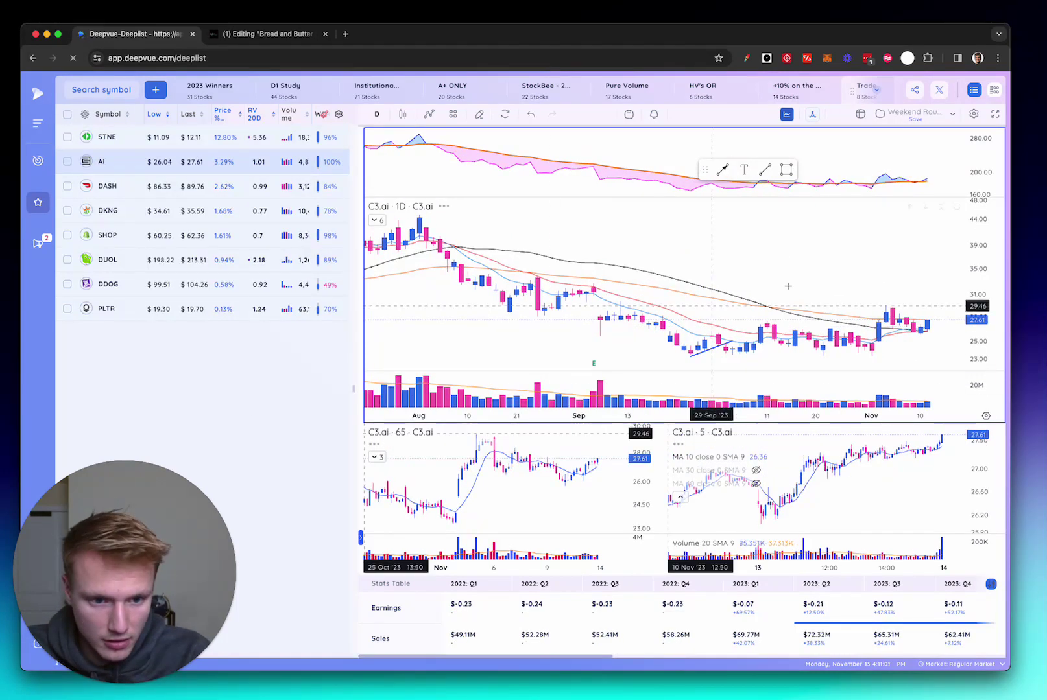
pyautogui.scroll(-2, 853, 328)
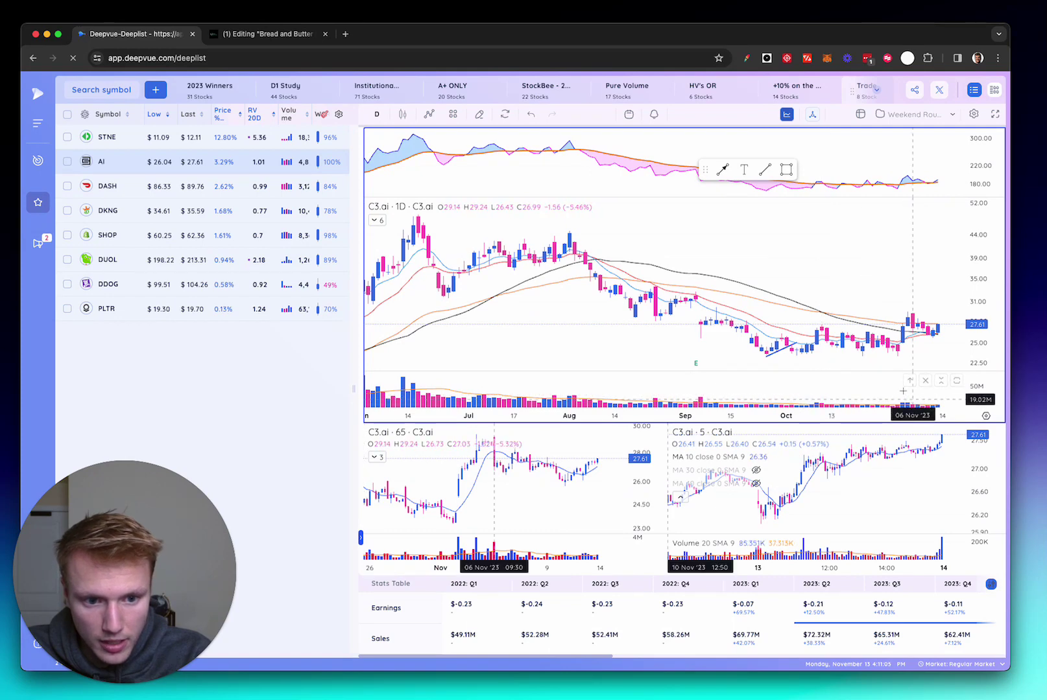
pyautogui.scroll(3, 792, 317)
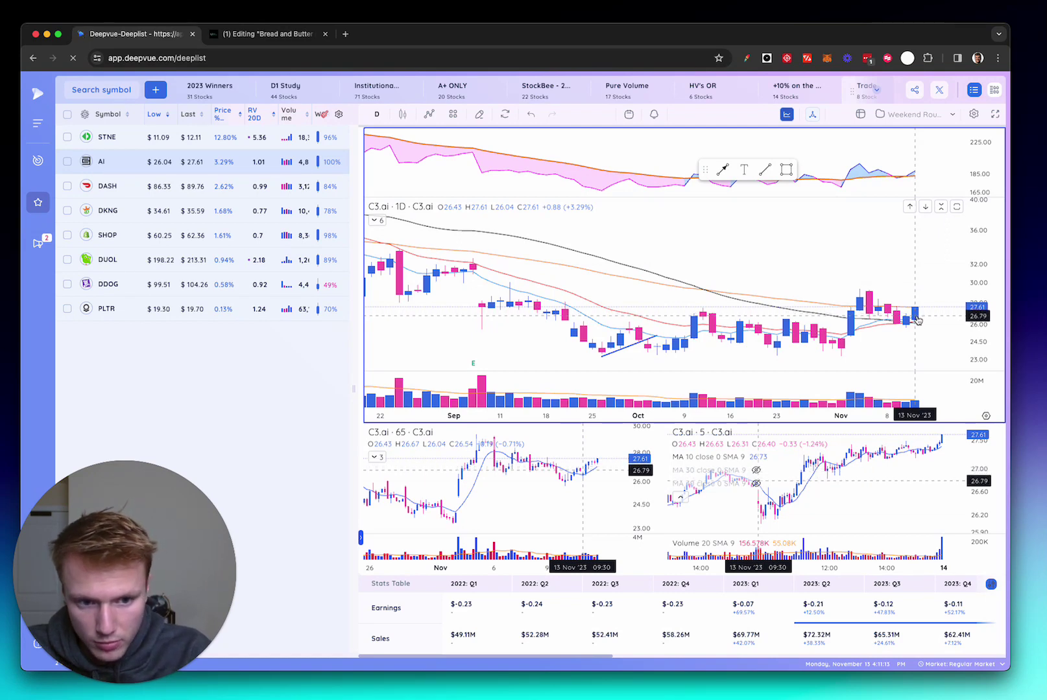
pyautogui.click(122, 187)
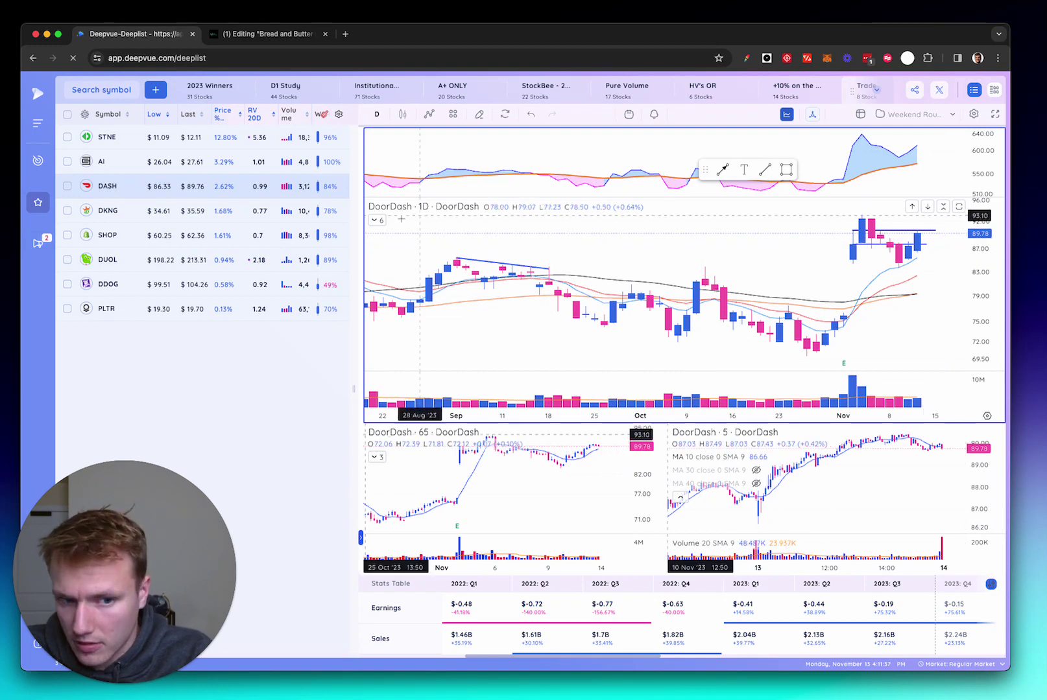
# On DraftKings' daily chart, draw a trendline from the recent swing high across the latest bars.
pyautogui.click(111, 210)
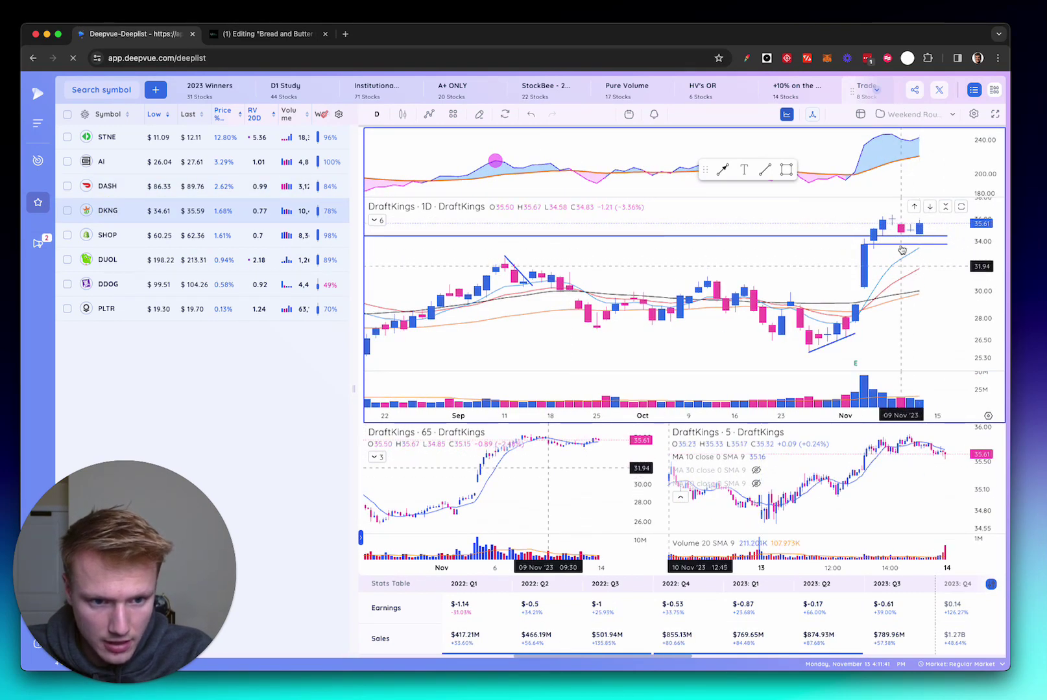
pyautogui.click(765, 170)
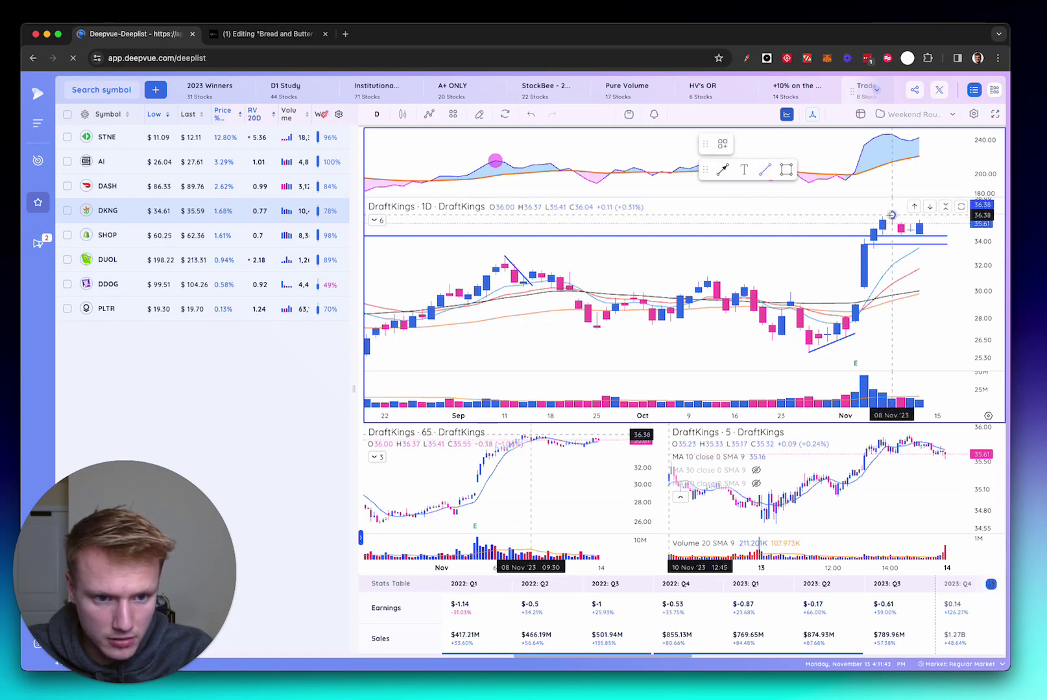
pyautogui.click(892, 215)
pyautogui.click(929, 233)
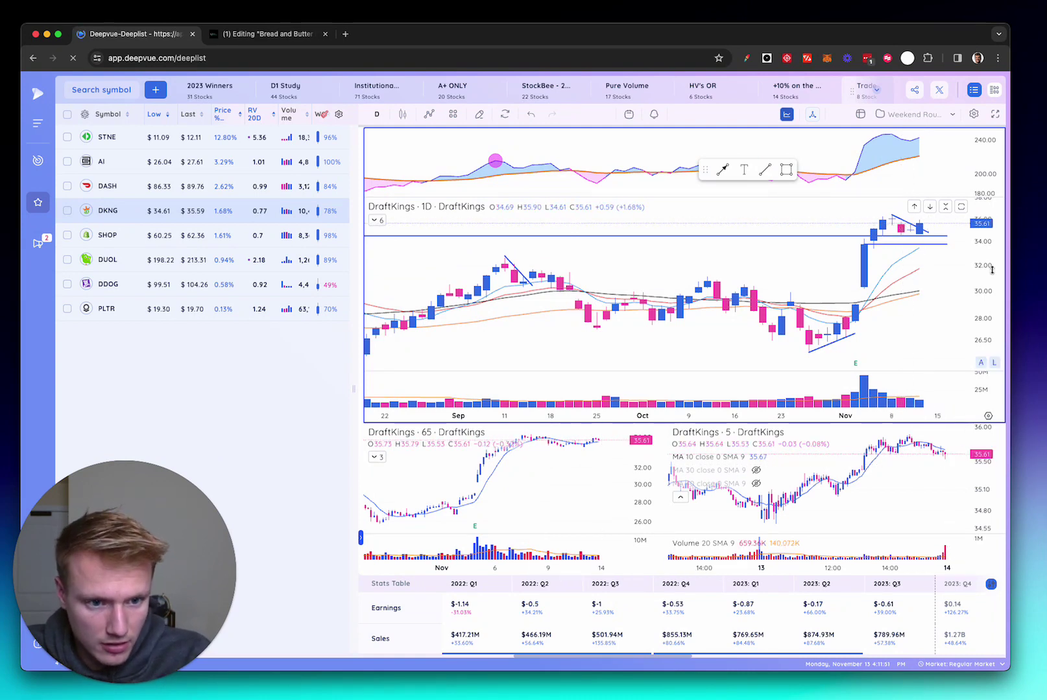
# Mark a short level line near 59.71 on Shopify's daily chart, then load DUOL.
pyautogui.click(99, 231)
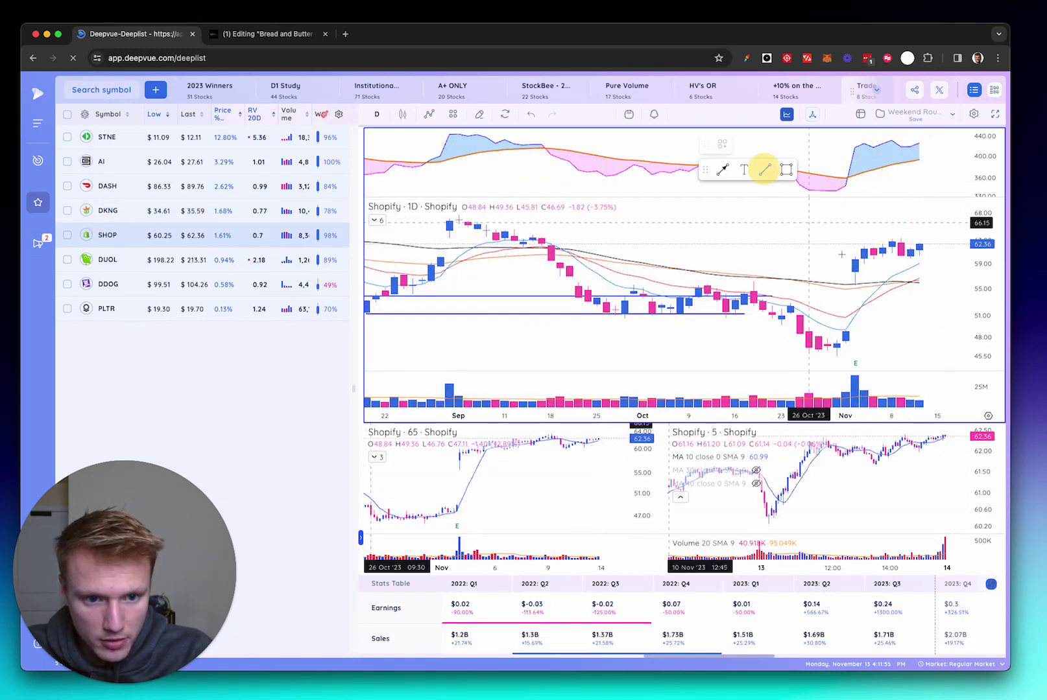
pyautogui.moveTo(855, 260); pyautogui.dragTo(939, 289)
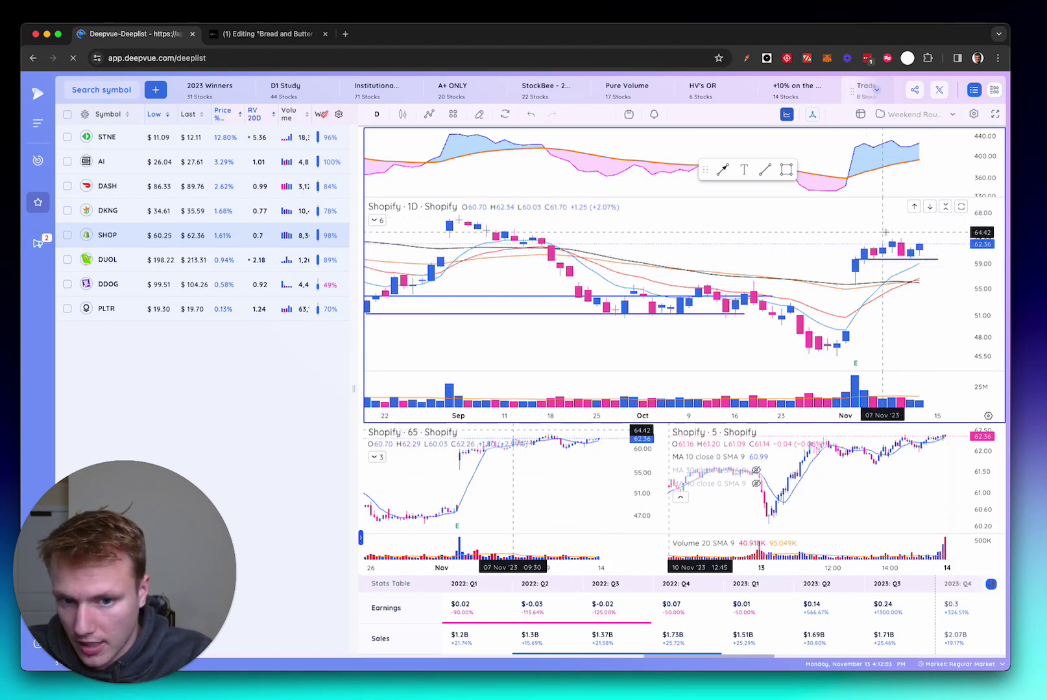
pyautogui.scroll(-5, 883, 233)
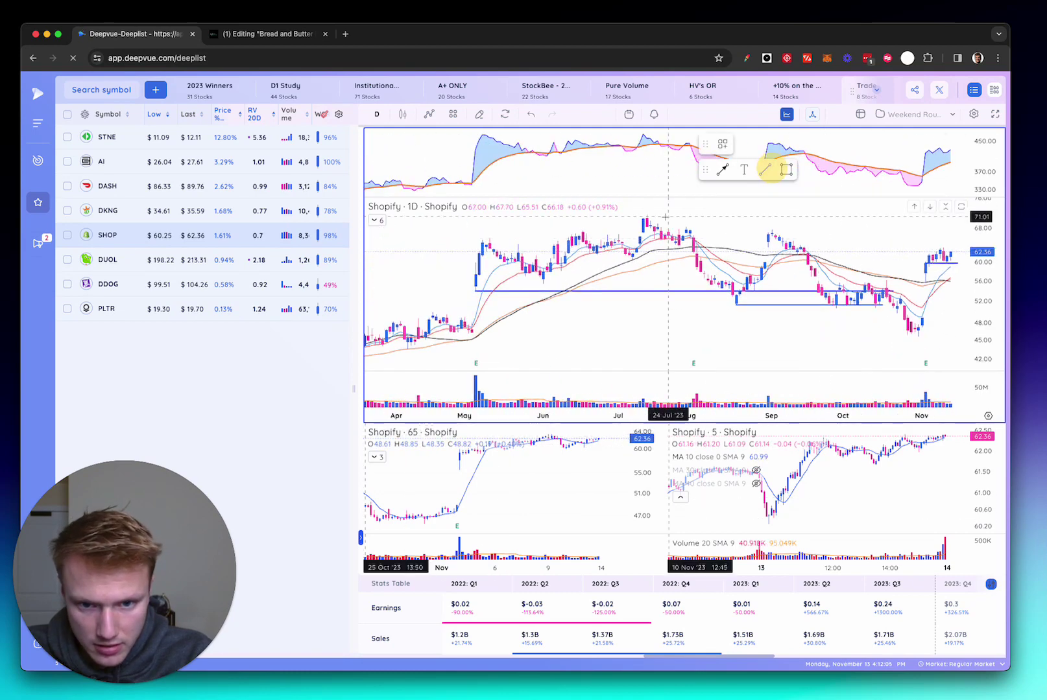
pyautogui.click(640, 216)
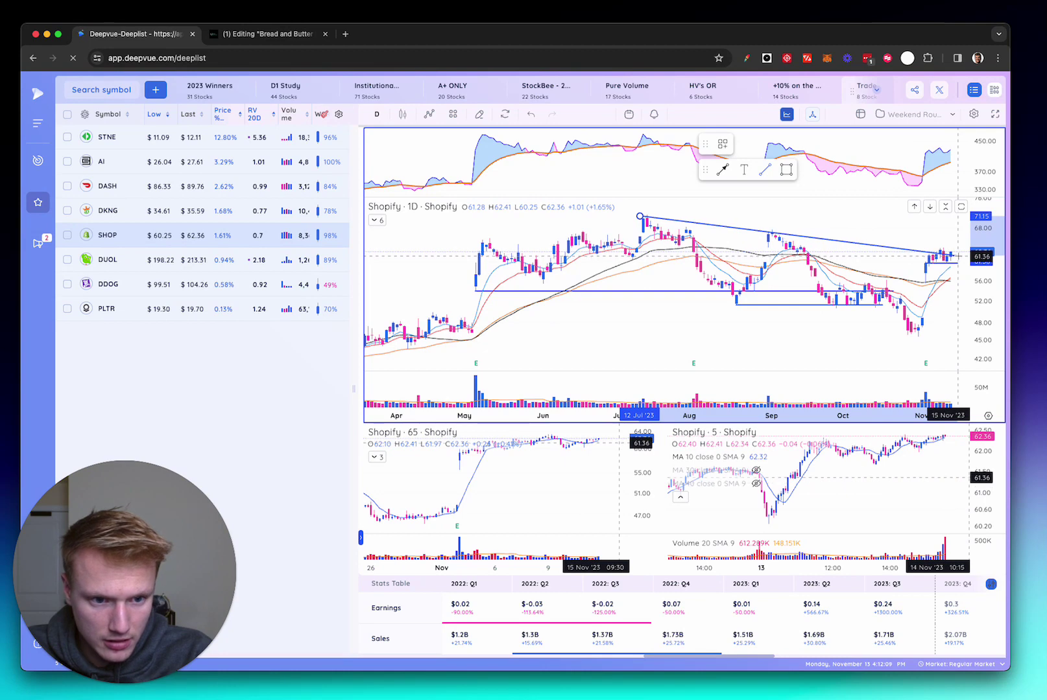
pyautogui.click(956, 257)
pyautogui.scroll(2, 948, 260)
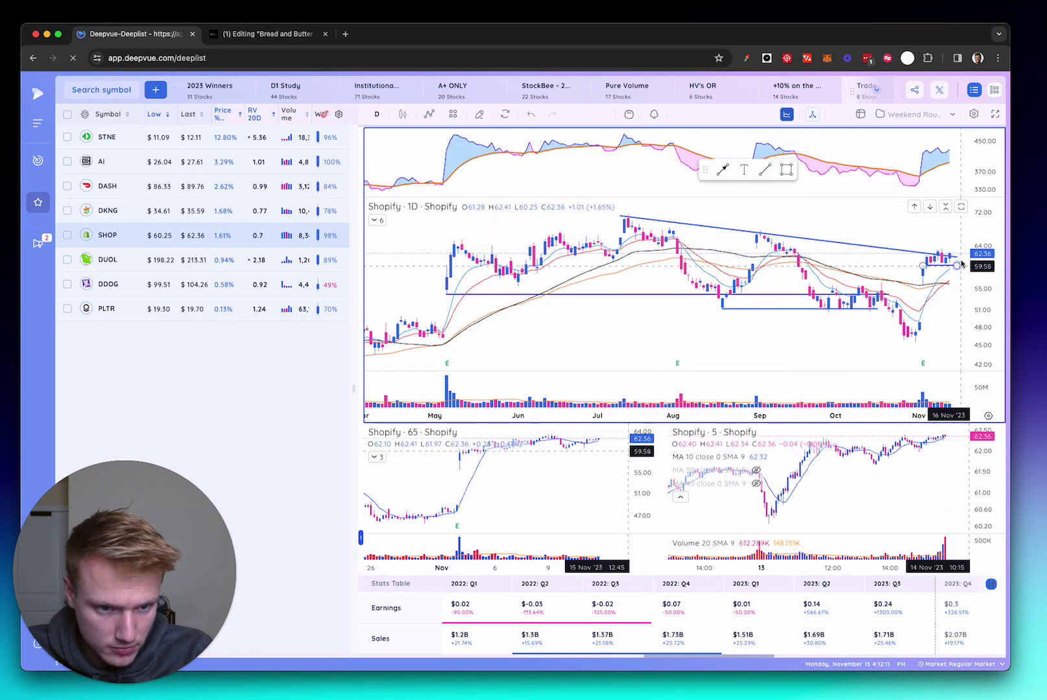
pyautogui.moveTo(937, 282); pyautogui.dragTo(927, 263)
pyautogui.click(120, 264)
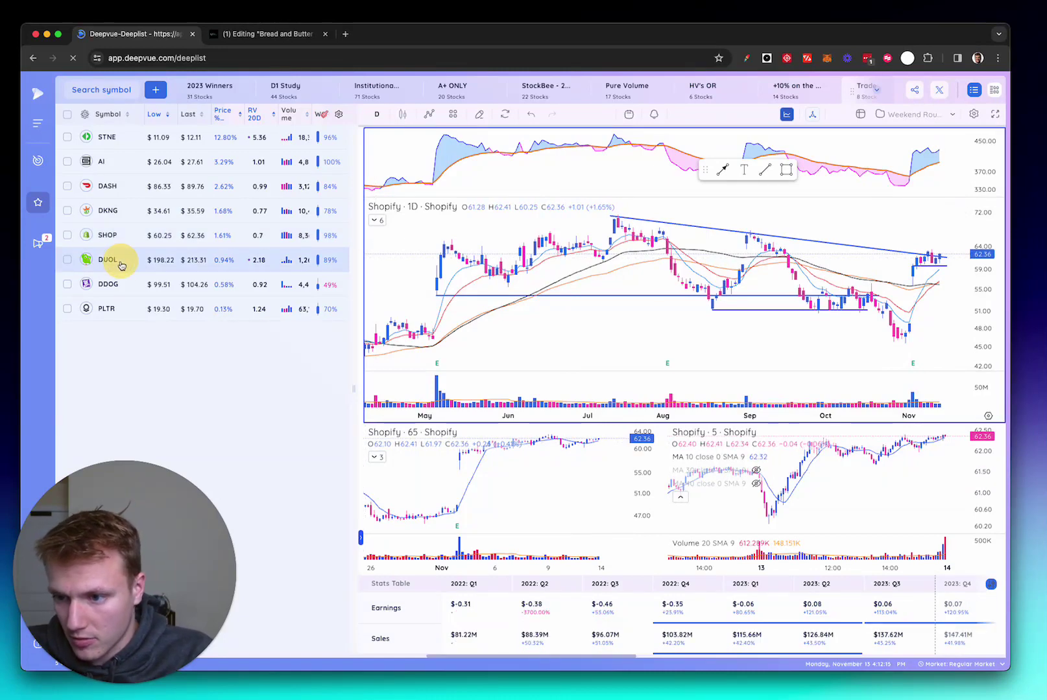
# Review Datadog's charts and deselect its level line.
pyautogui.click(121, 284)
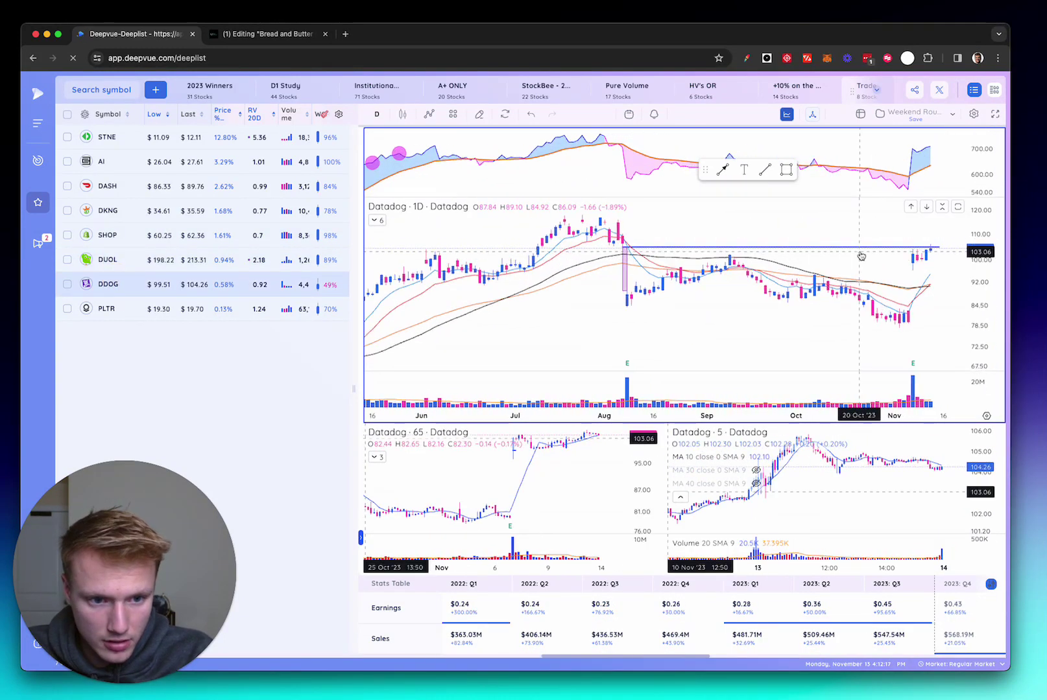
pyautogui.scroll(3, 861, 251)
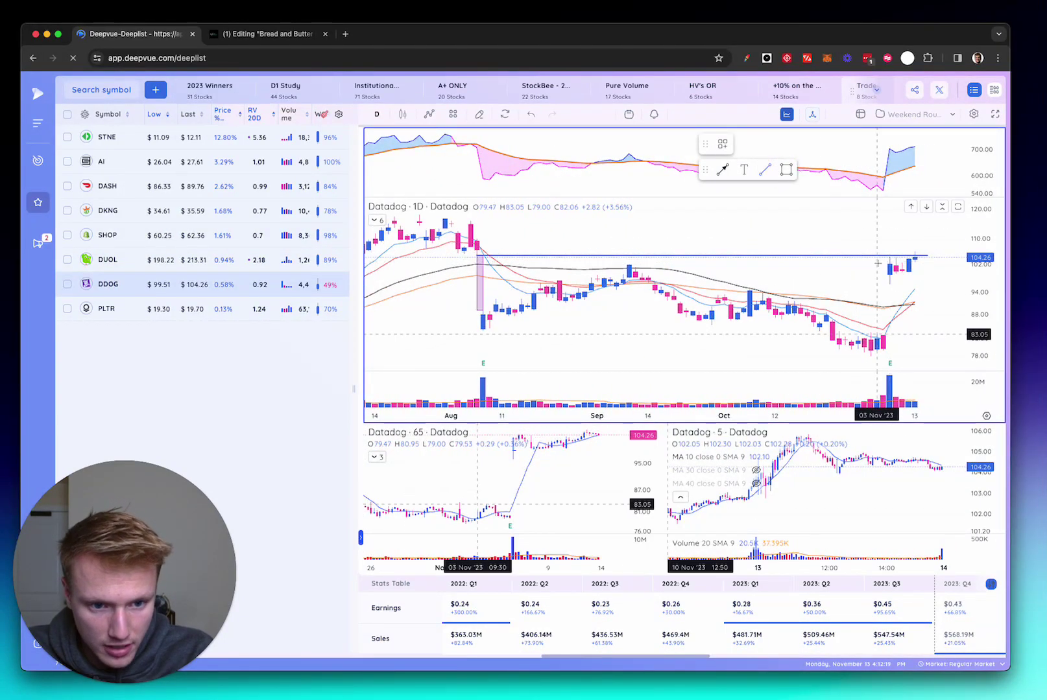
pyautogui.click(922, 285)
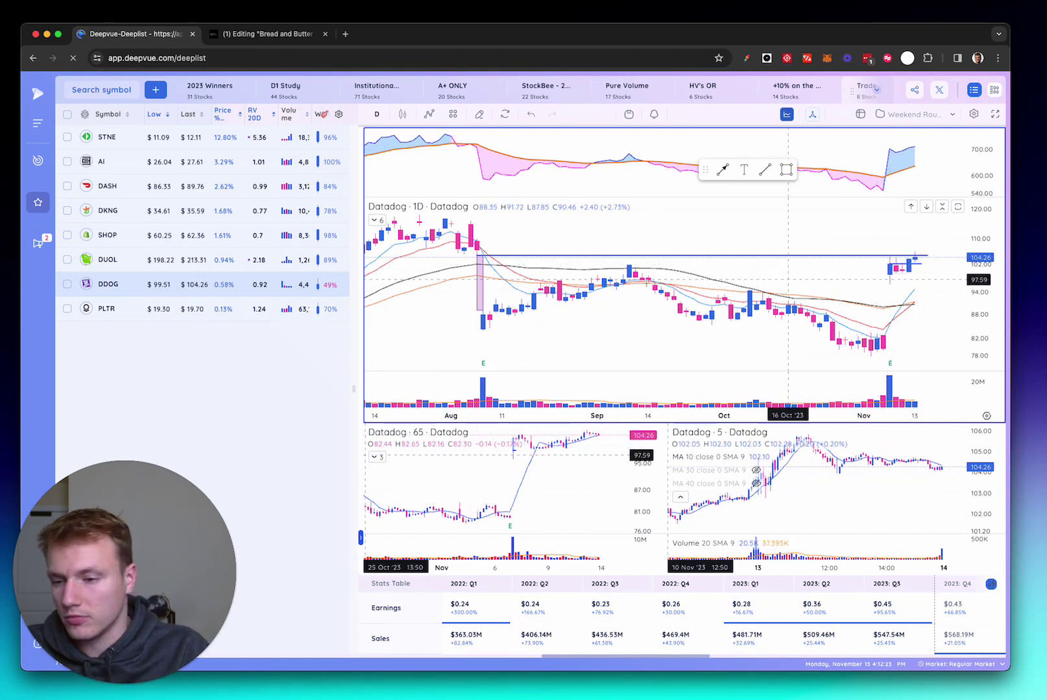
# Draw a trendline from Palantir's recent high across its latest pullback, then zoom out.
pyautogui.click(112, 306)
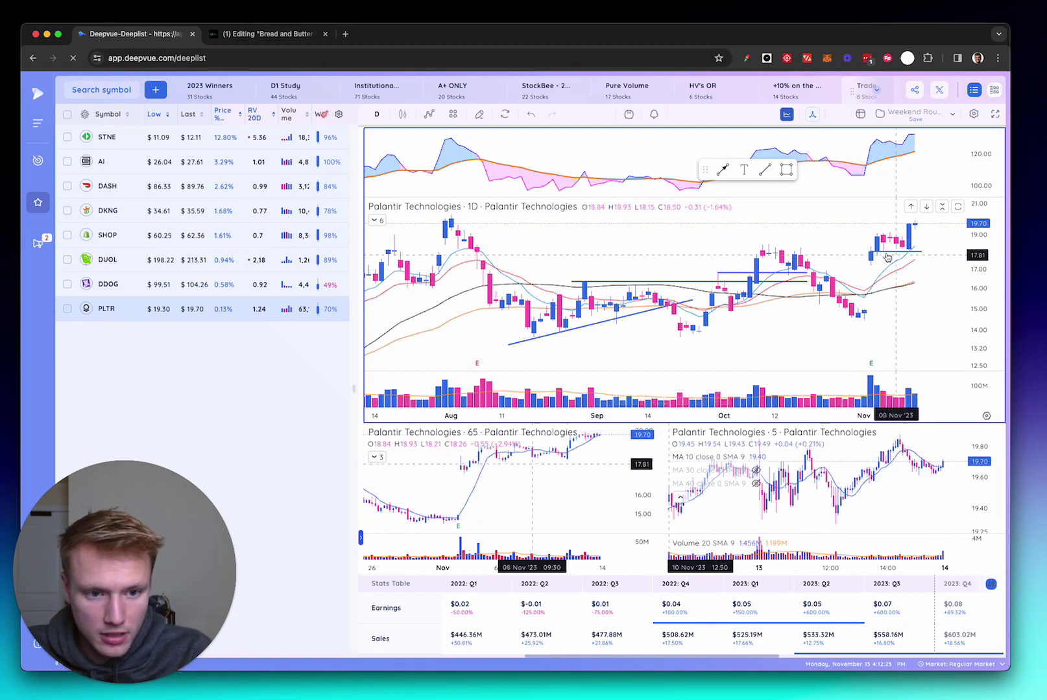
pyautogui.click(765, 170)
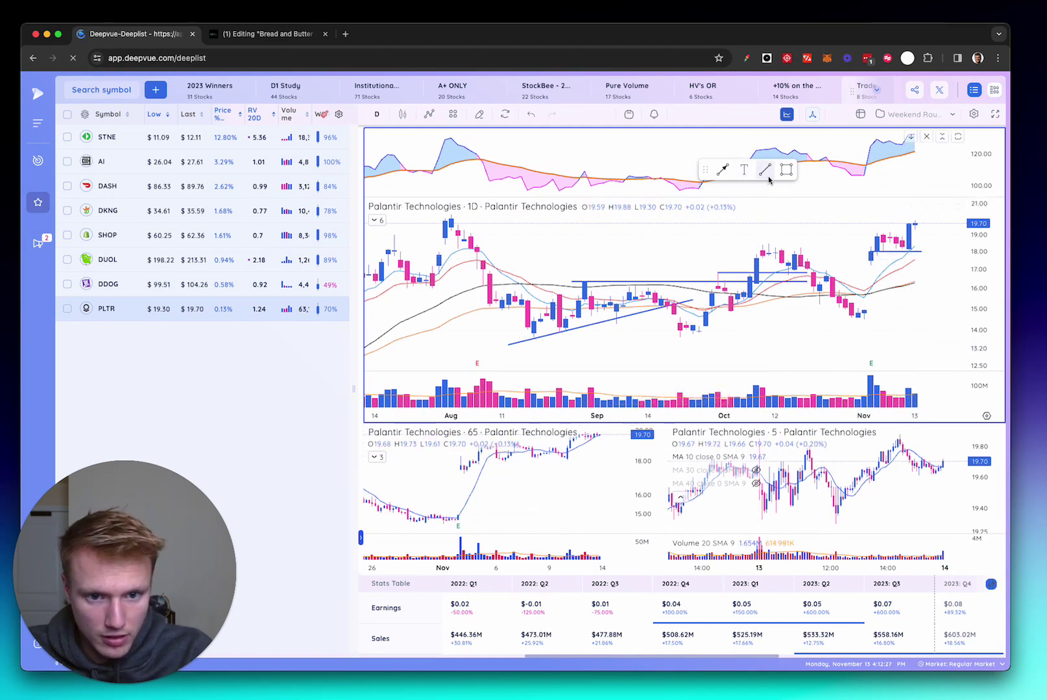
pyautogui.click(882, 231)
pyautogui.click(934, 250)
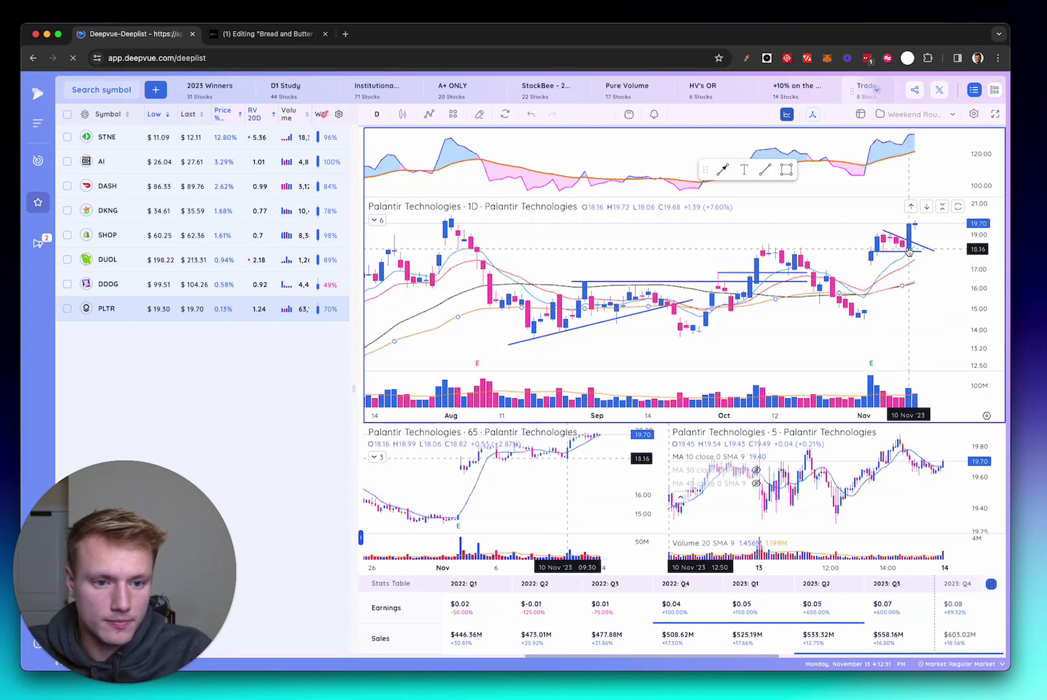
pyautogui.scroll(-3, 908, 247)
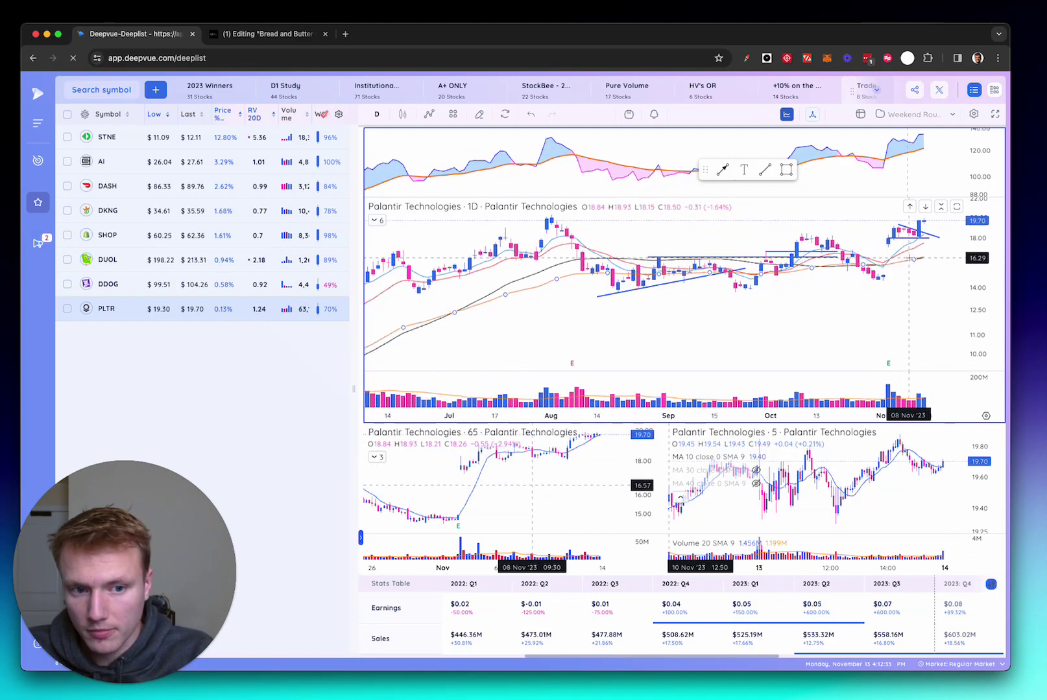
pyautogui.scroll(-2, 649, 292)
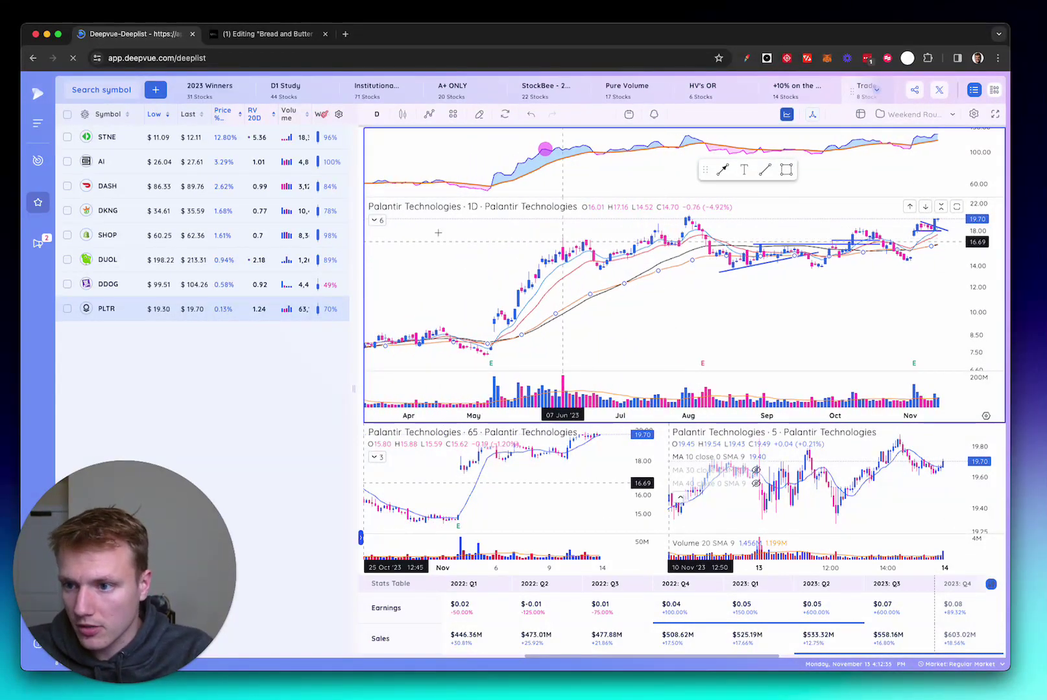
pyautogui.moveTo(161, 518); pyautogui.dragTo(177, 435)
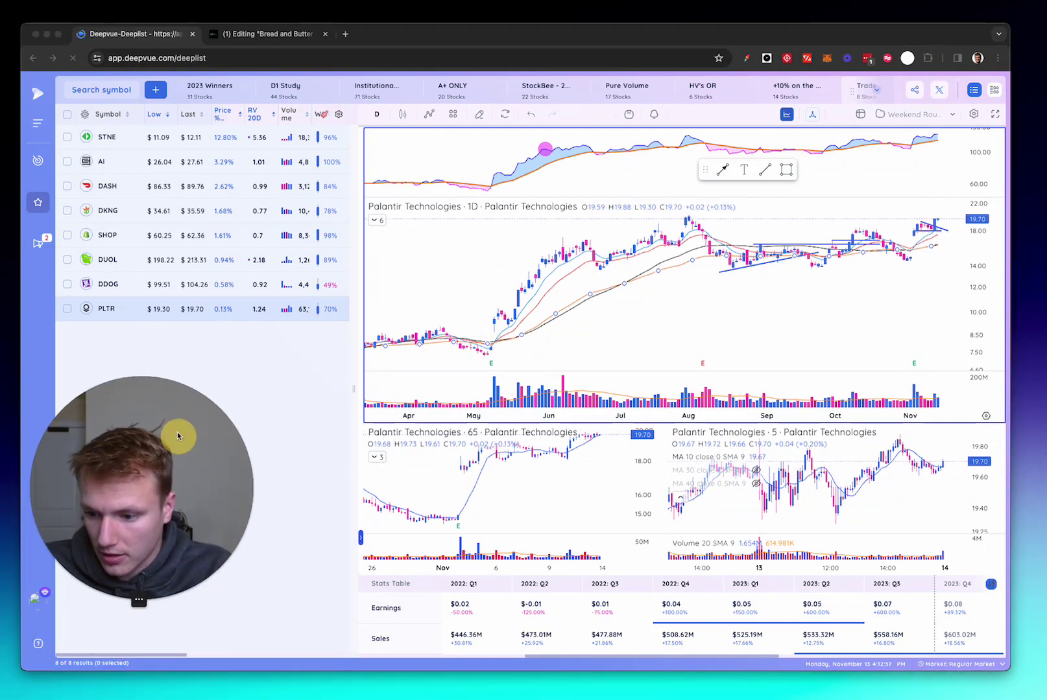
# Mark a horizontal level at about 12.12 on StoneCo's daily chart.
pyautogui.click(112, 141)
pyautogui.scroll(2, 811, 292)
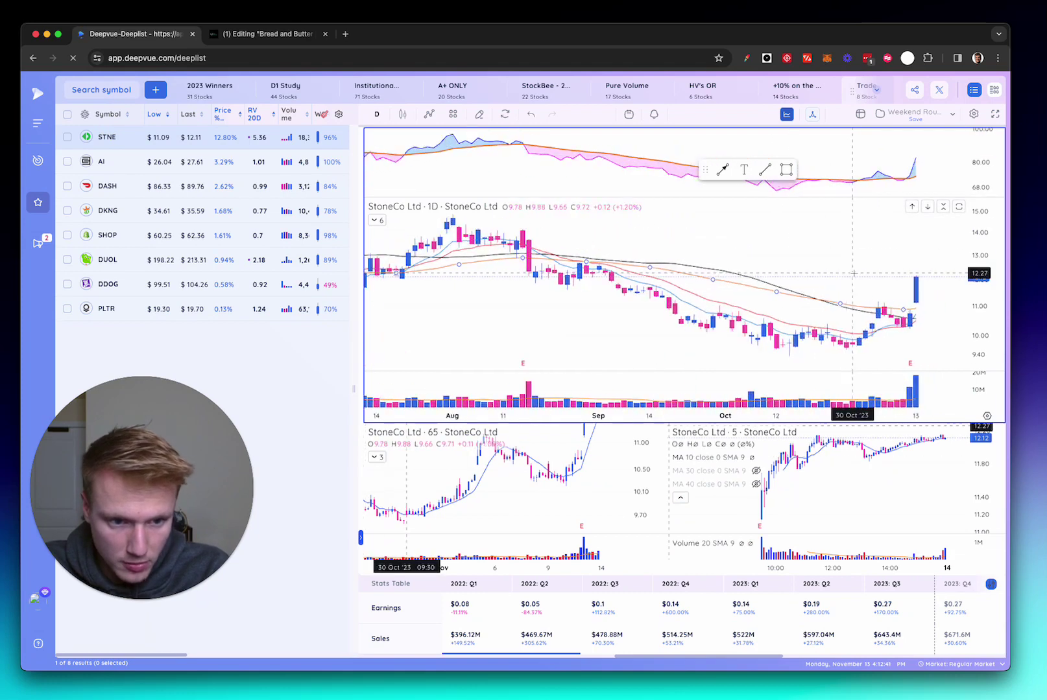
pyautogui.click(766, 170)
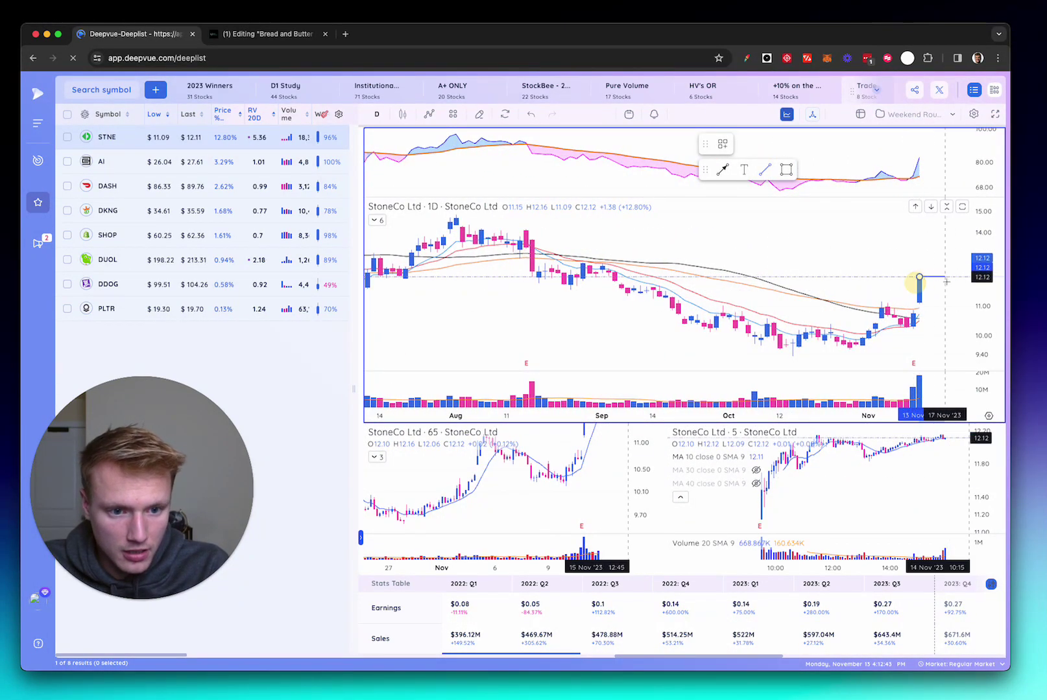
pyautogui.moveTo(920, 277); pyautogui.dragTo(951, 277)
pyautogui.scroll(1, 973, 301)
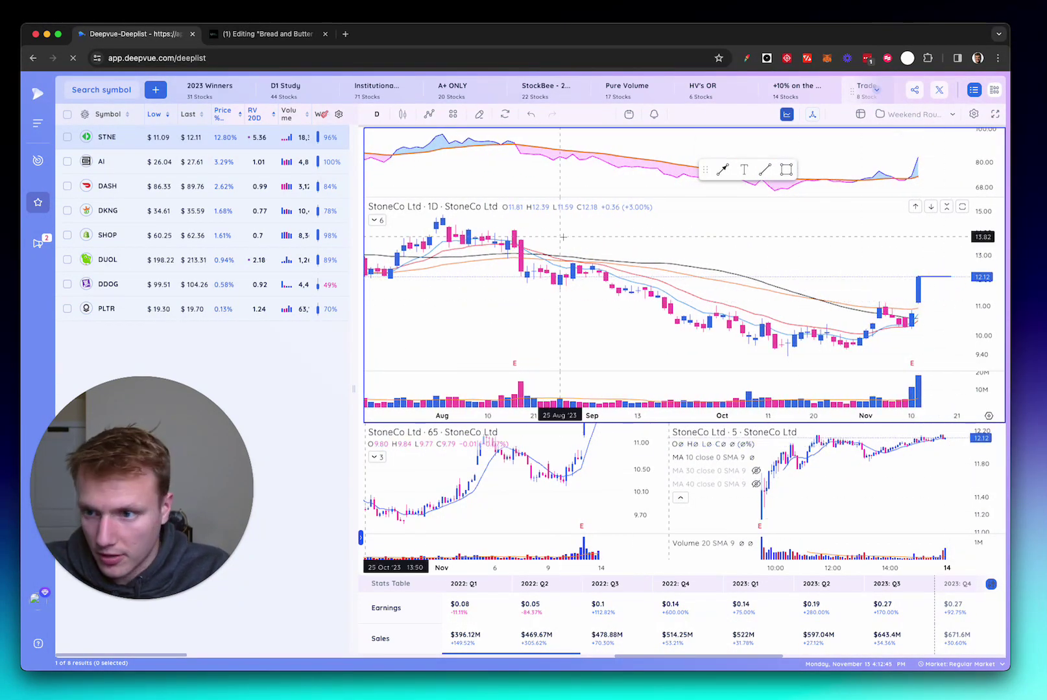
# Step through C3.ai, DoorDash, DraftKings, Shopify, Duolingo and Datadog in the watchlist.
pyautogui.click(107, 162)
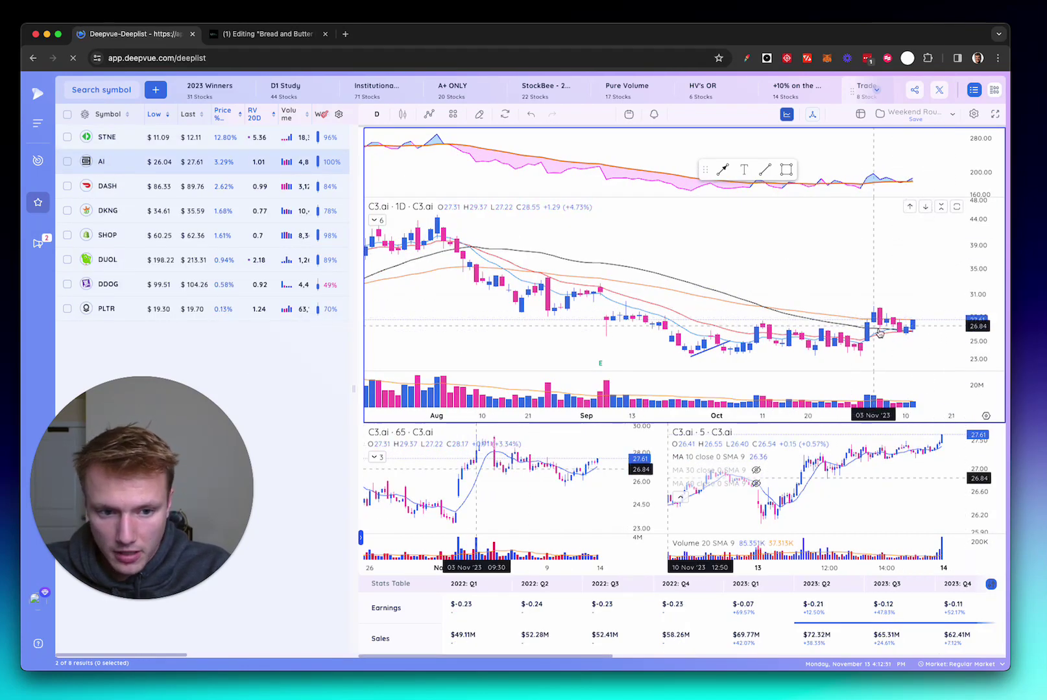
pyautogui.scroll(-5, 871, 334)
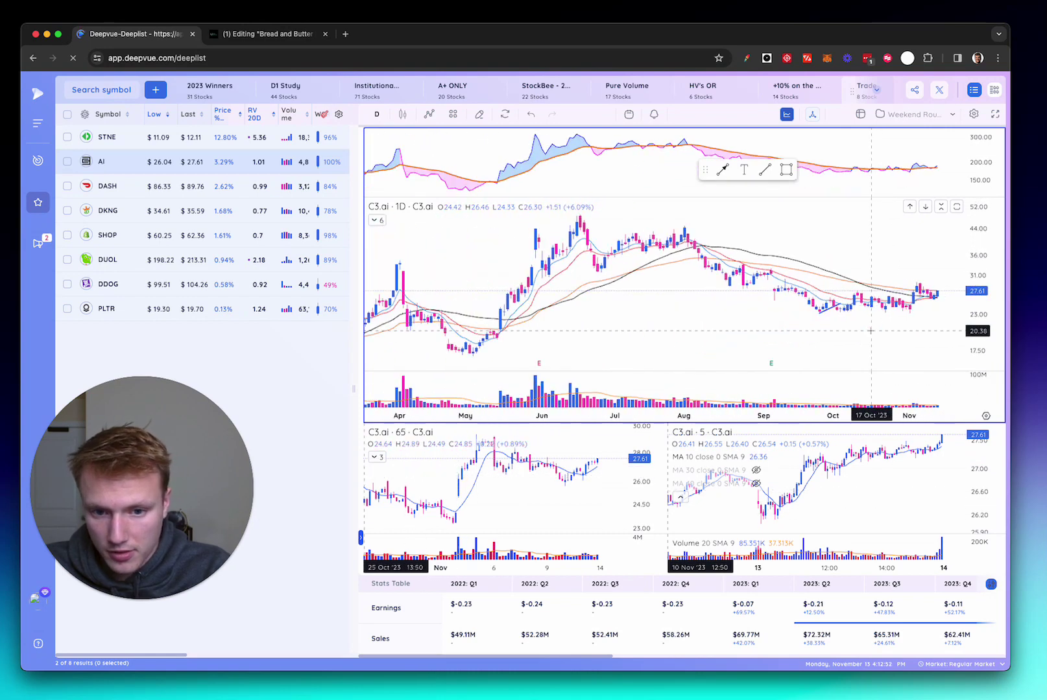
pyautogui.click(117, 188)
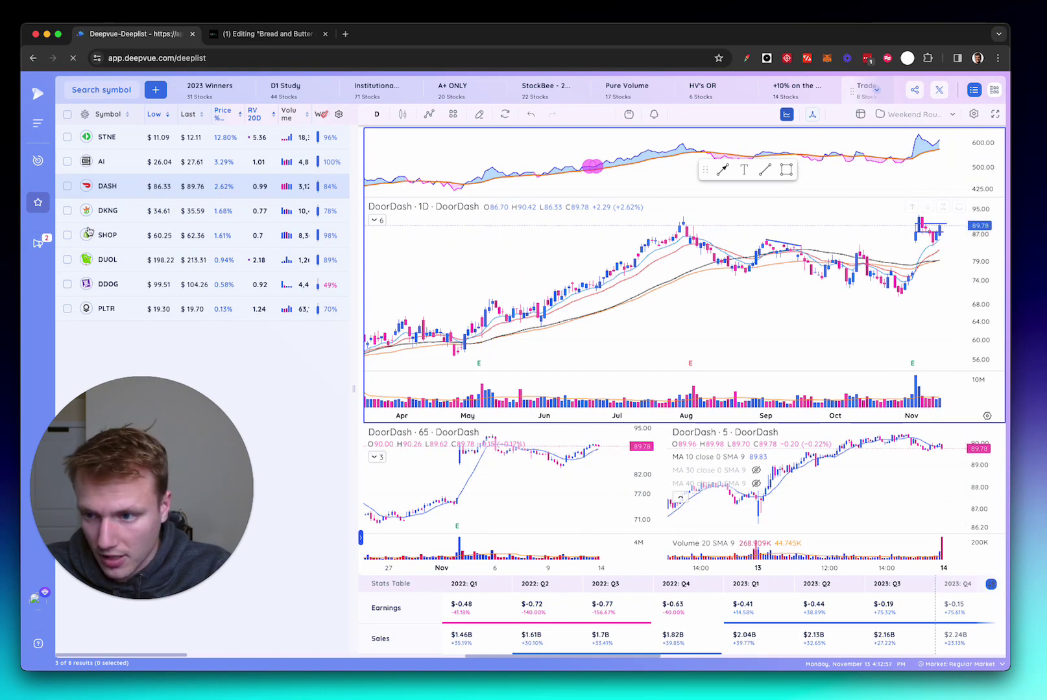
pyautogui.click(102, 210)
pyautogui.click(157, 240)
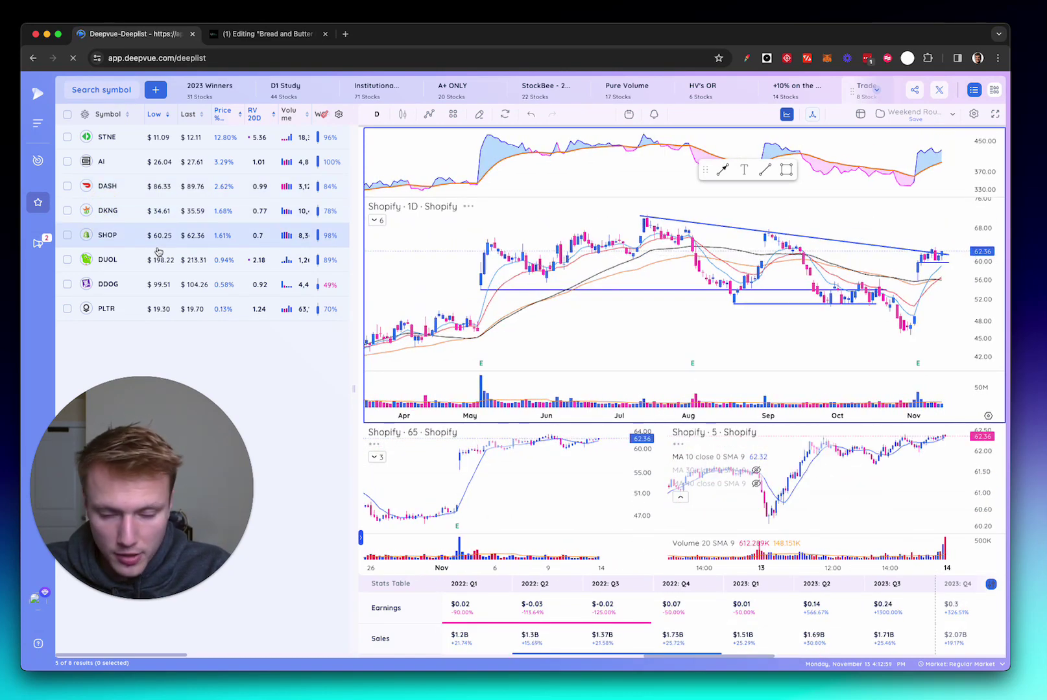
pyautogui.press('Down')
pyautogui.press('Down')
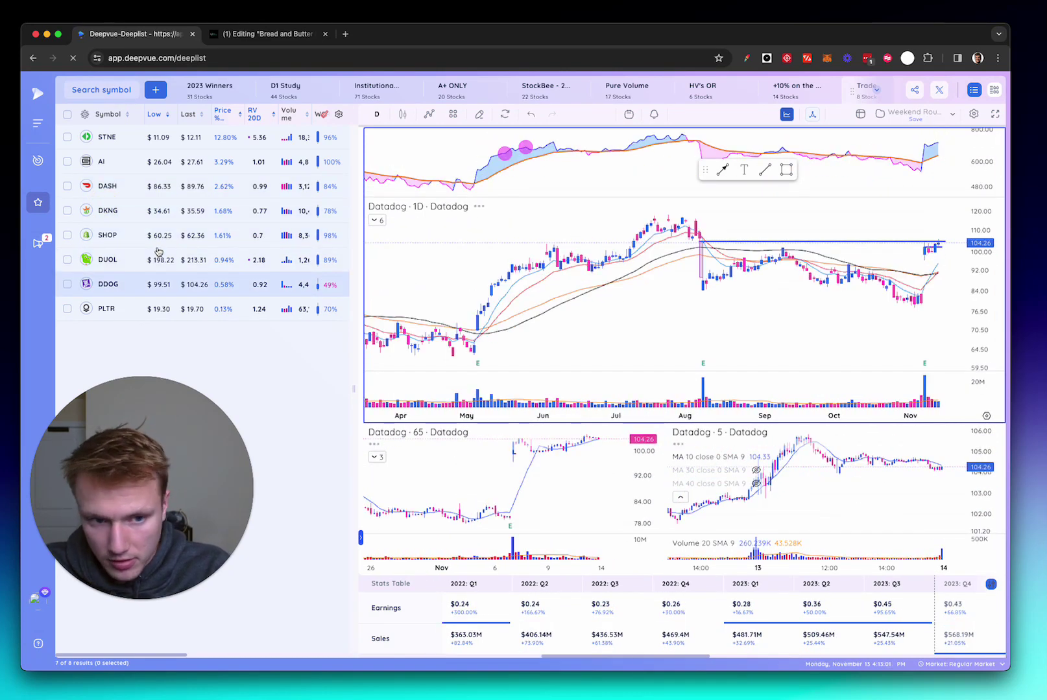
pyautogui.press('Down')
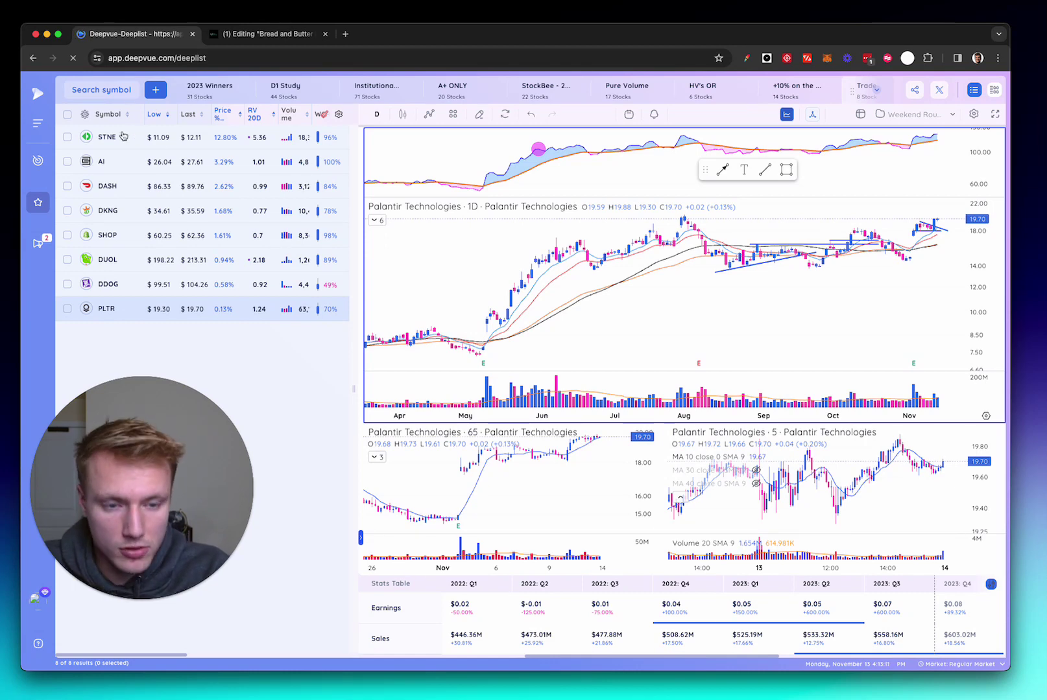
pyautogui.scroll(5, 803, 289)
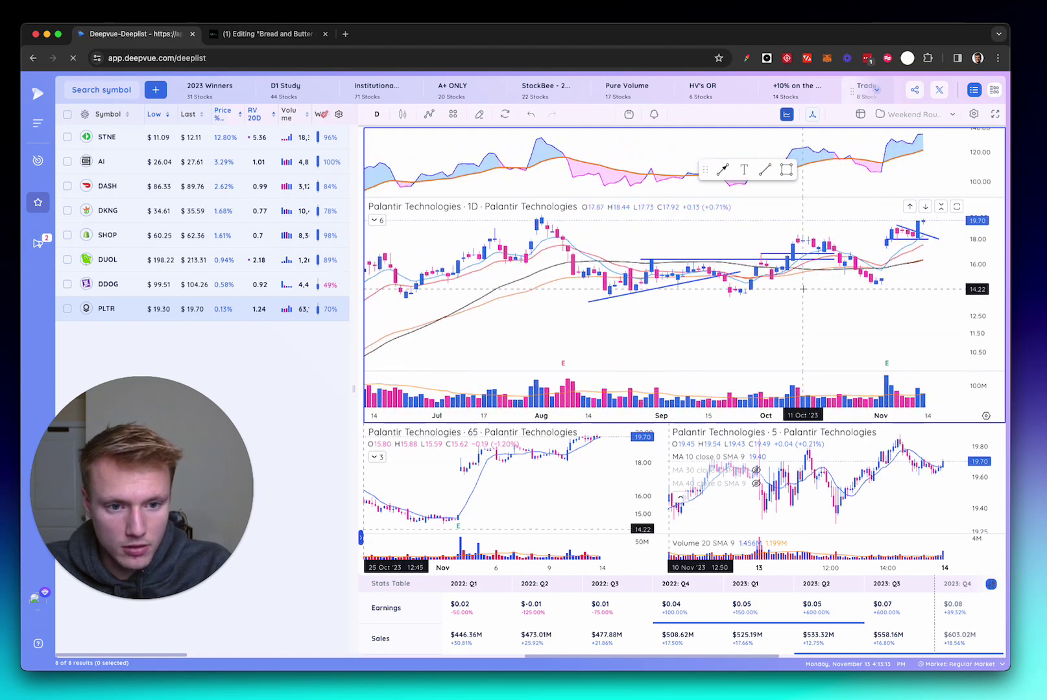
pyautogui.scroll(1, 802, 288)
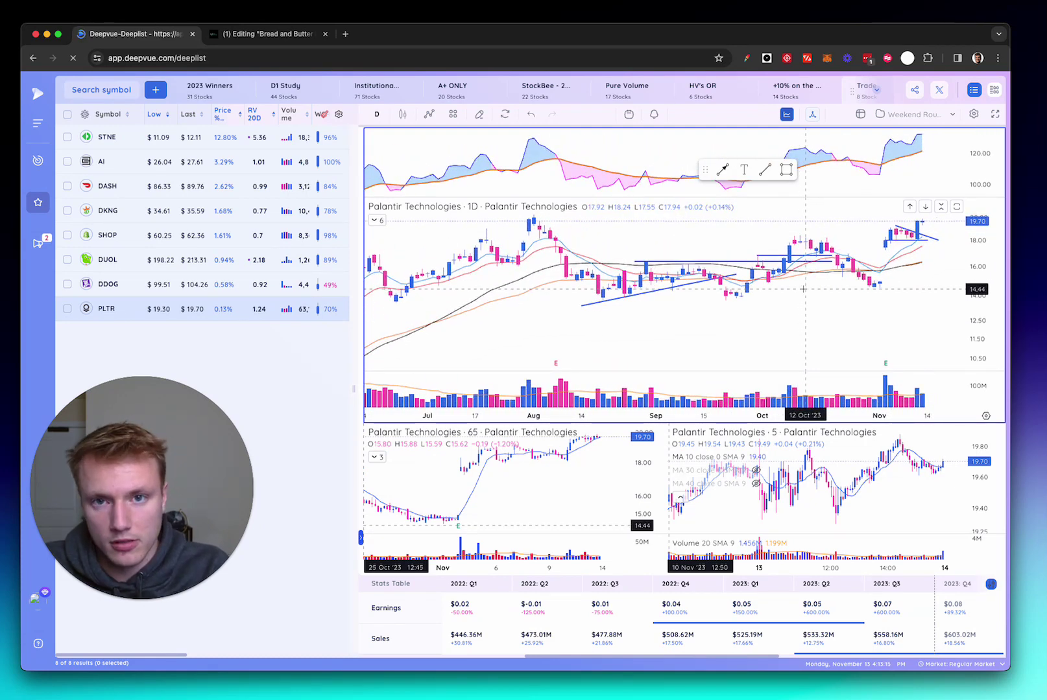